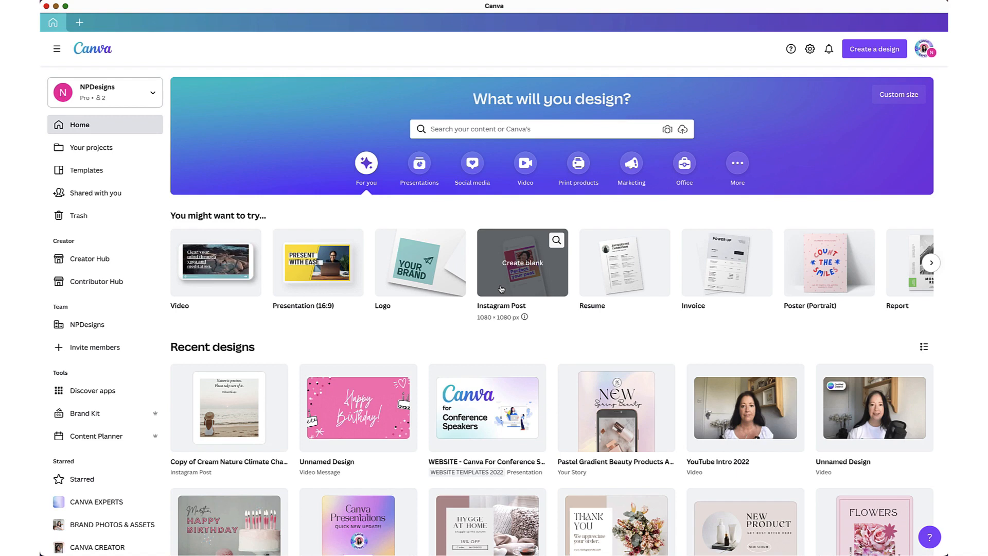
- Search for "instagram video" designs and create a blank Instagram Post Video
{"action": "left_click", "coordinate": [503, 257]}
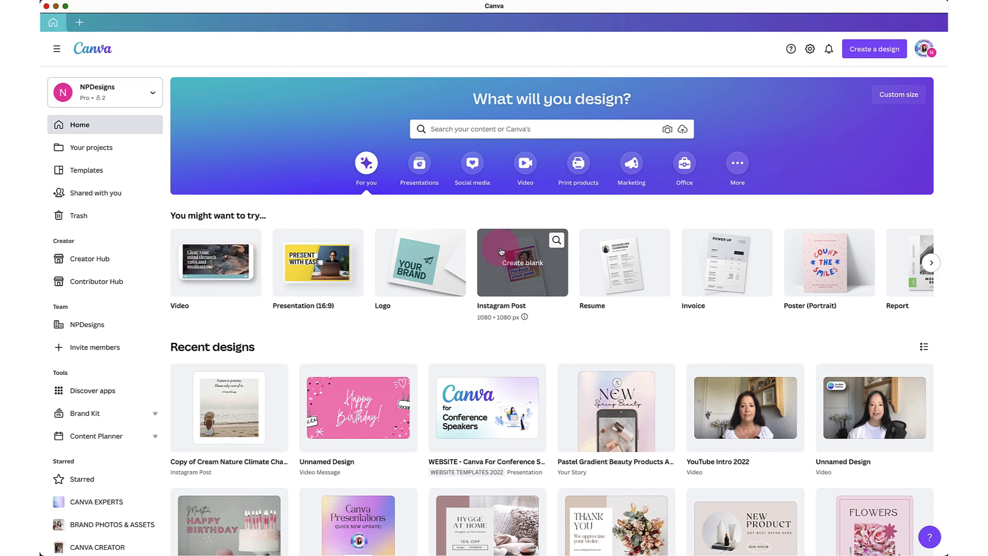
{"action": "left_click", "coordinate": [465, 134]}
{"action": "type", "text": "instagram"}
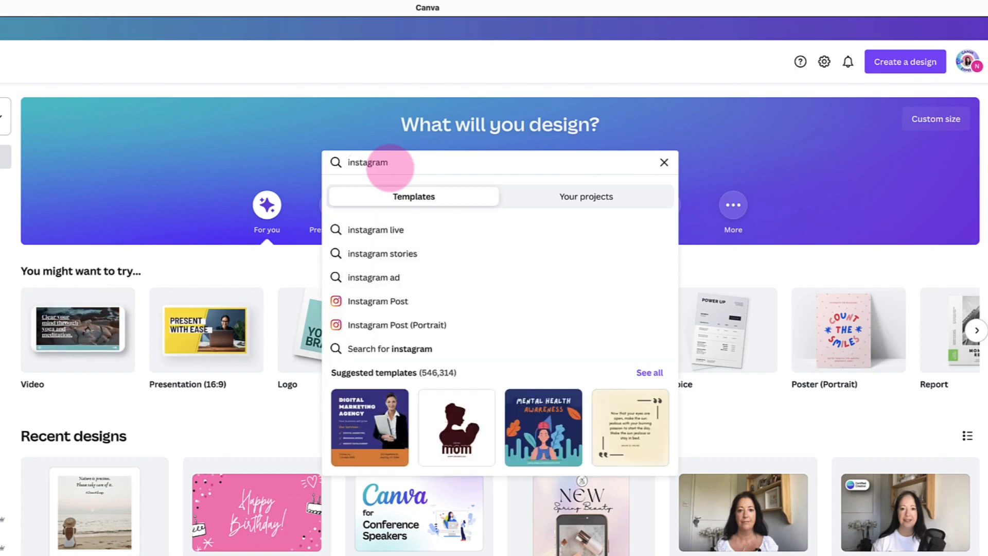
{"action": "type", "text": " vde"}
{"action": "key", "text": "BackSpace"}
{"action": "key", "text": "BackSpace"}
{"action": "type", "text": "ideo"}
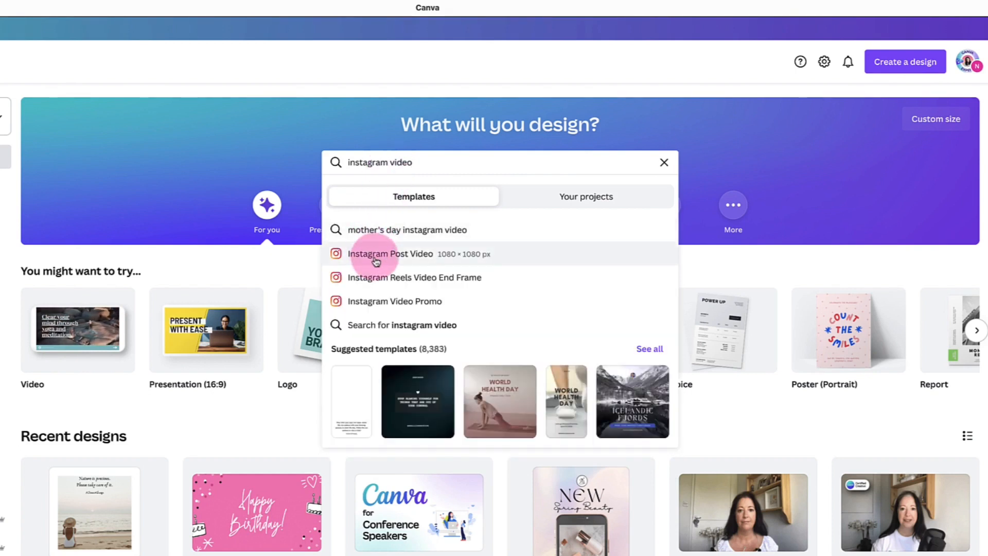
{"action": "left_click", "coordinate": [377, 261]}
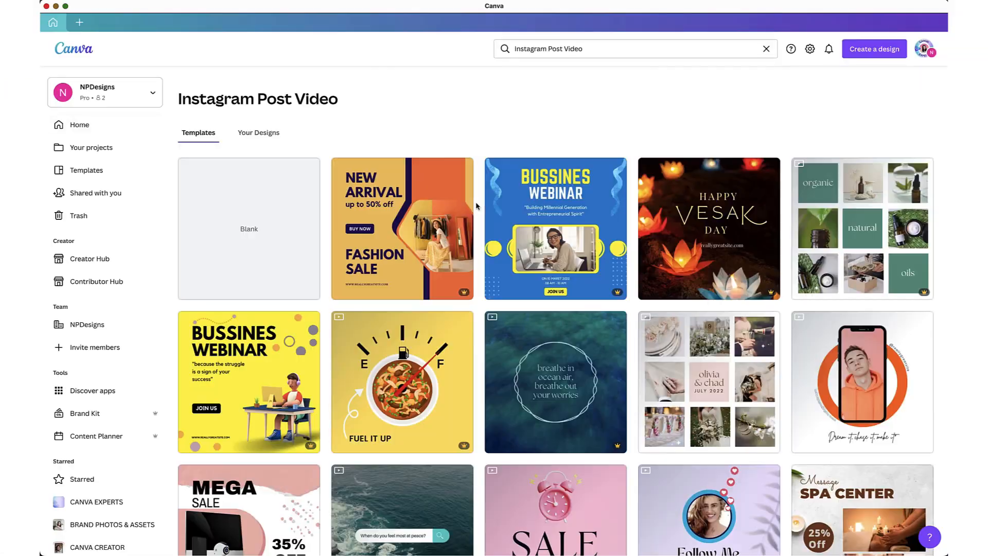
{"action": "left_click", "coordinate": [239, 215]}
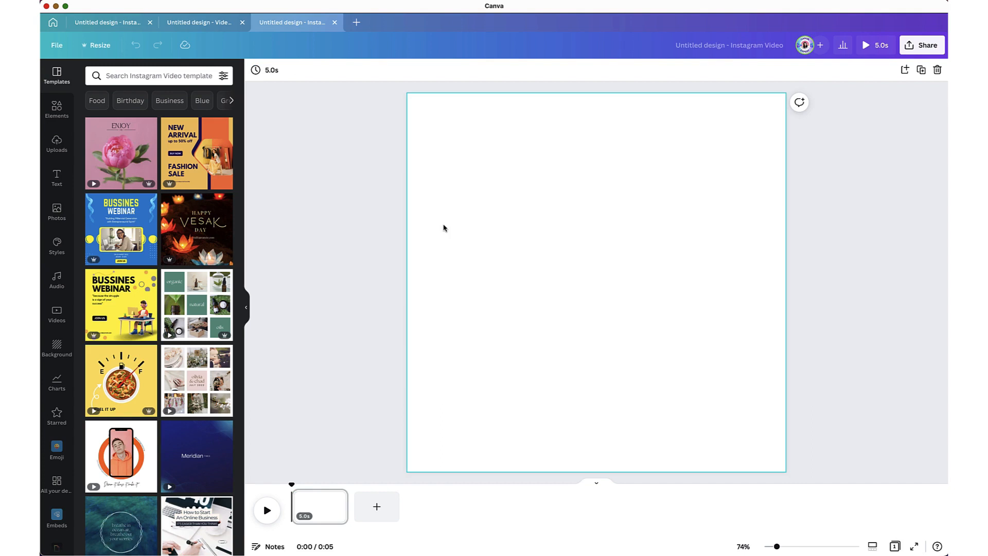
{"action": "scroll", "coordinate": [162, 235], "scroll_direction": "down", "scroll_amount": 1}
{"action": "scroll", "coordinate": [162, 236], "scroll_direction": "down", "scroll_amount": 10}
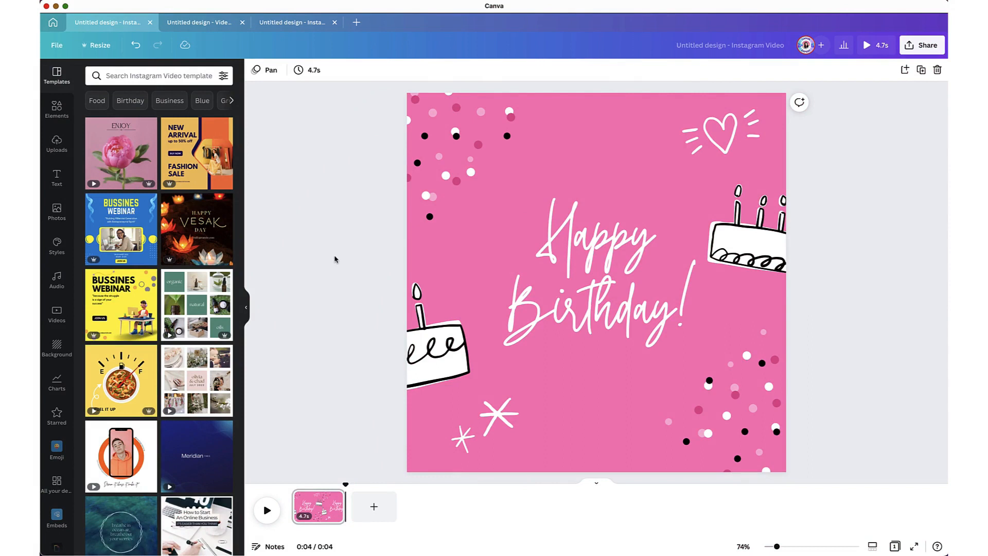
{"action": "left_click", "coordinate": [334, 259]}
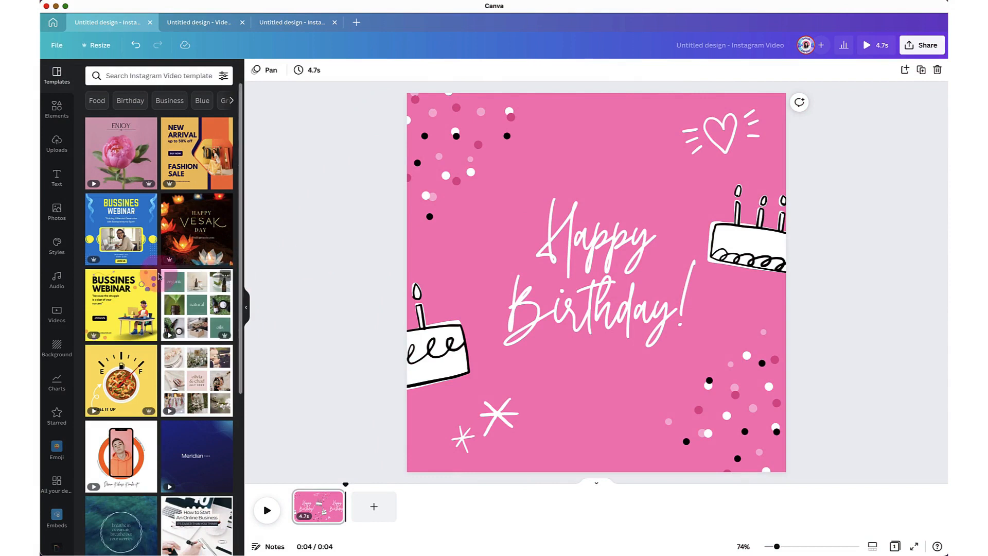
- Examine the audio library's music categories for the Happy Birthday design
{"action": "left_click", "coordinate": [68, 280]}
{"action": "left_click", "coordinate": [56, 283]}
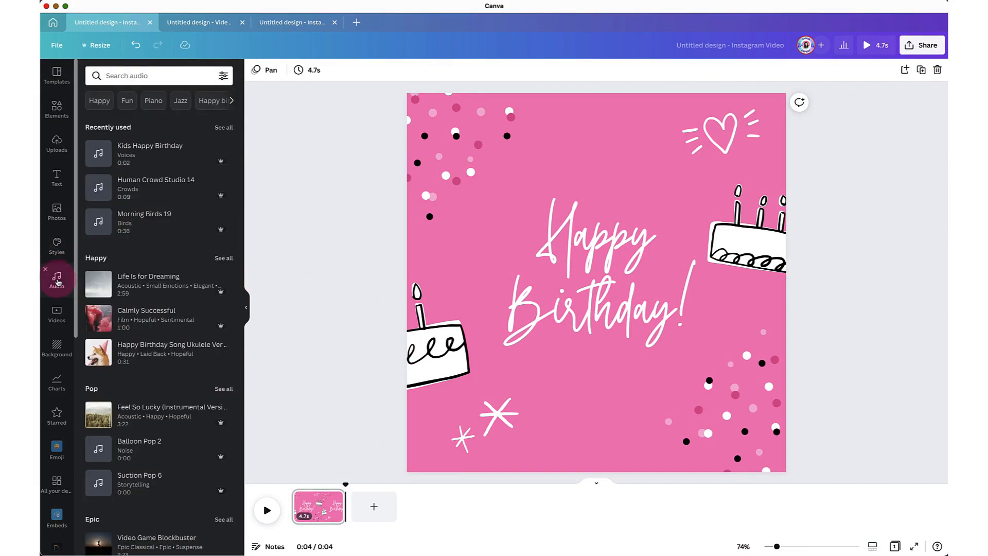
{"action": "left_click", "coordinate": [80, 181]}
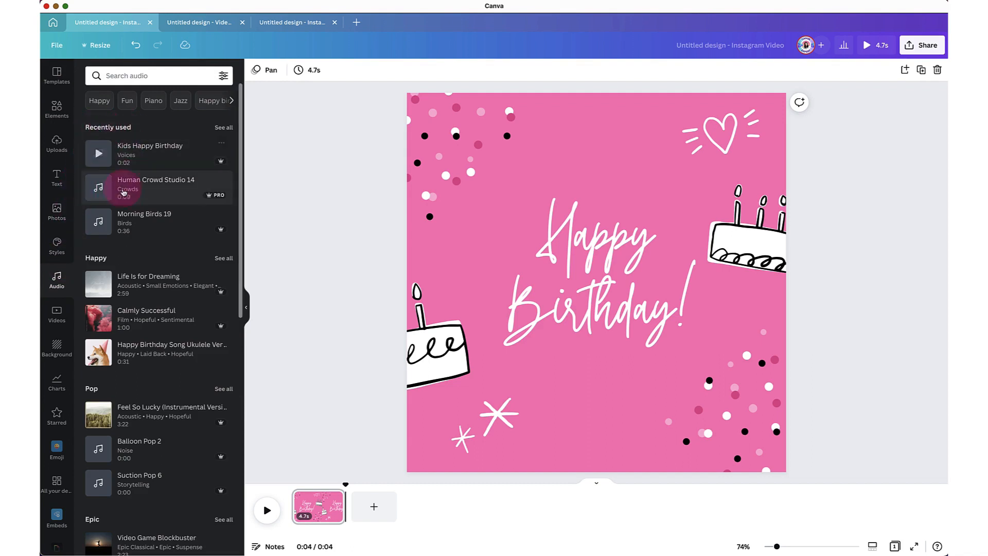
{"action": "scroll", "coordinate": [128, 242], "scroll_direction": "down", "scroll_amount": 5}
{"action": "scroll", "coordinate": [127, 242], "scroll_direction": "down", "scroll_amount": 4}
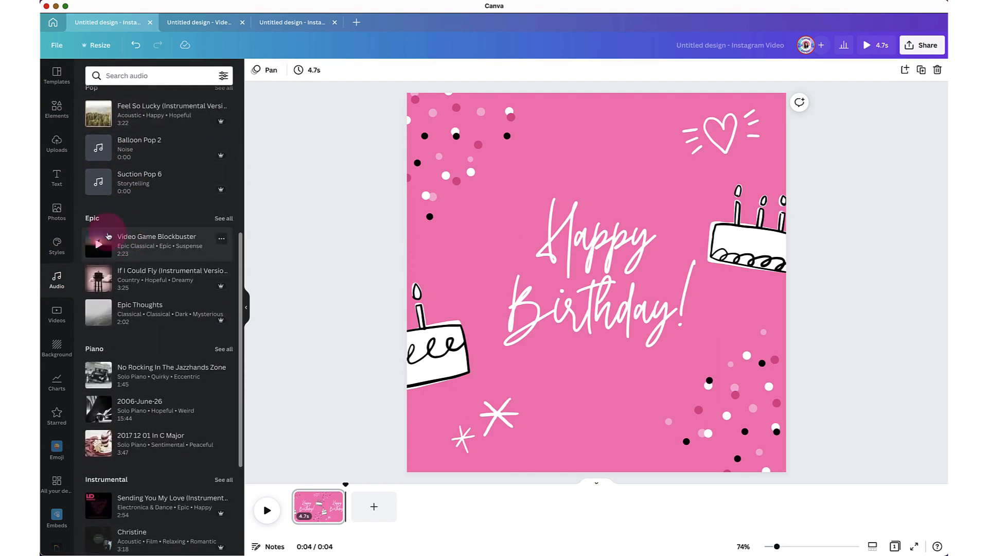
{"action": "scroll", "coordinate": [103, 247], "scroll_direction": "down", "scroll_amount": 3}
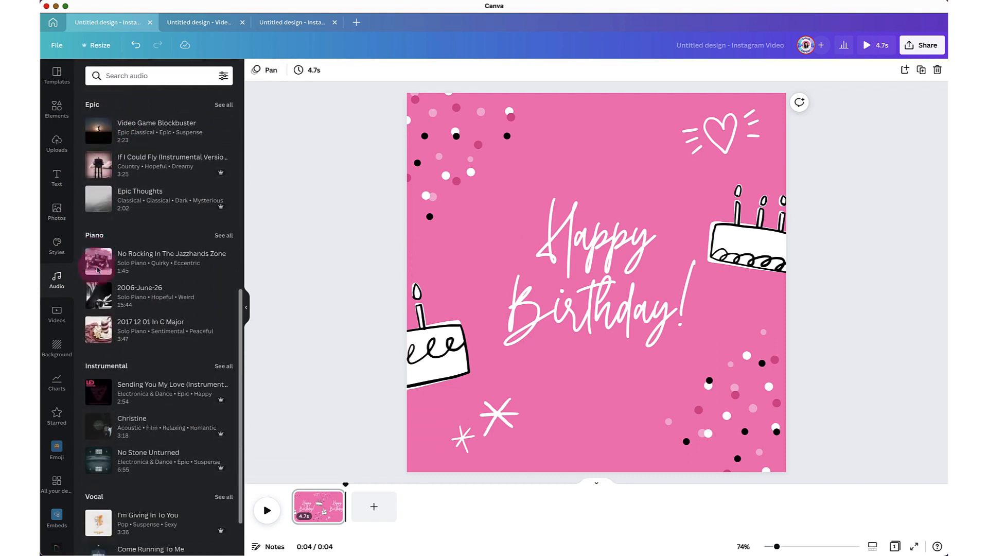
{"action": "scroll", "coordinate": [99, 278], "scroll_direction": "down", "scroll_amount": 1}
{"action": "scroll", "coordinate": [102, 360], "scroll_direction": "down", "scroll_amount": 2}
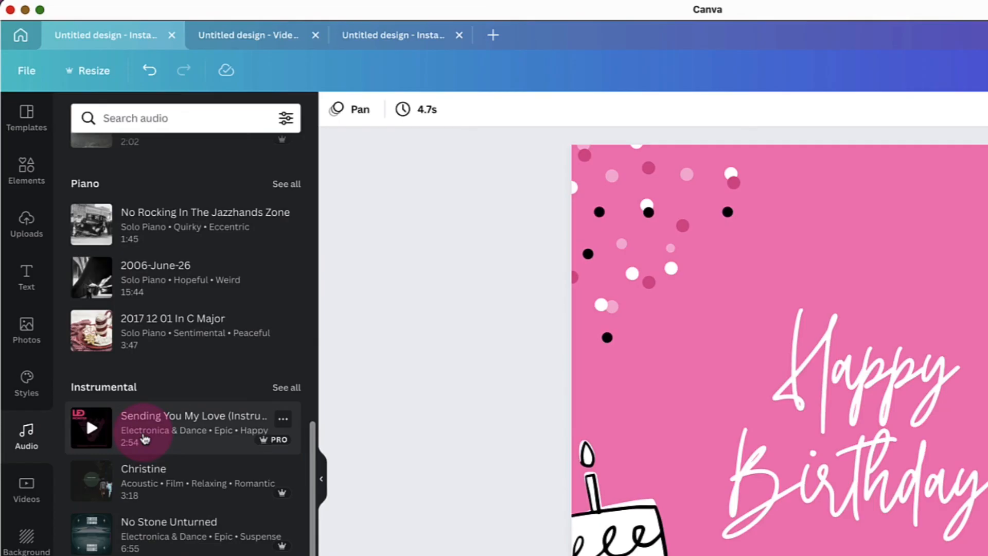
{"action": "scroll", "coordinate": [139, 270], "scroll_direction": "up", "scroll_amount": 10}
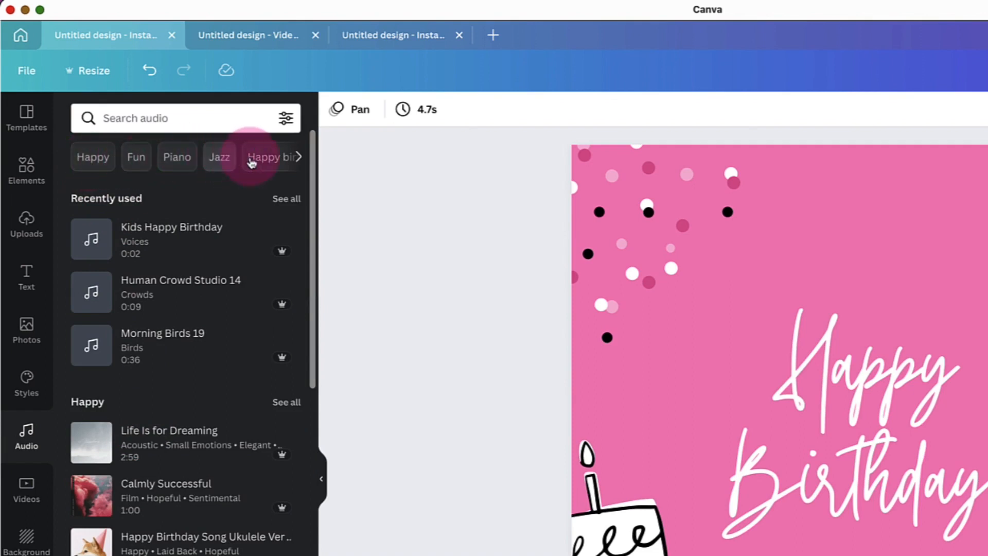
- Browse the suggested audio topics and show the tracks for Birthday
{"action": "left_click", "coordinate": [300, 157]}
{"action": "left_click", "coordinate": [299, 157]}
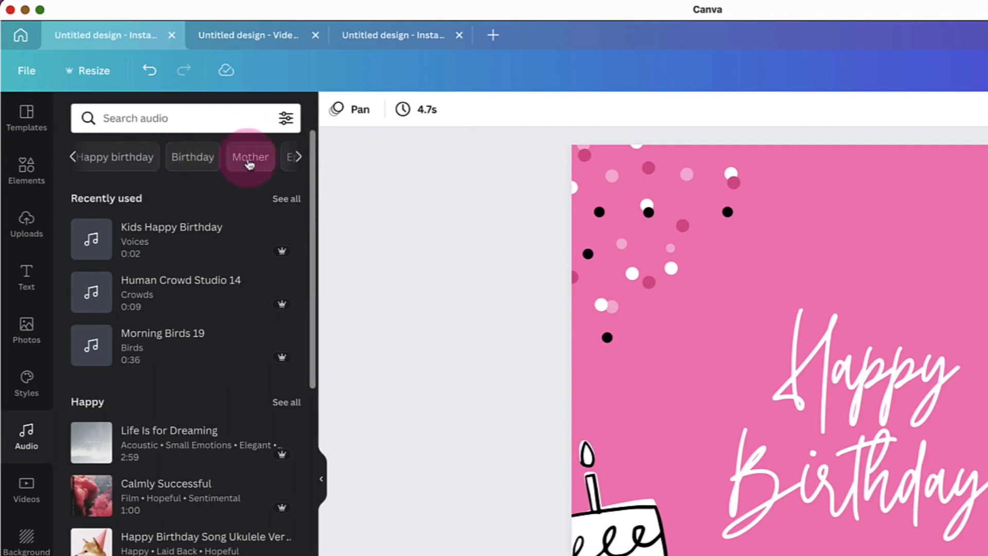
{"action": "left_click", "coordinate": [300, 157]}
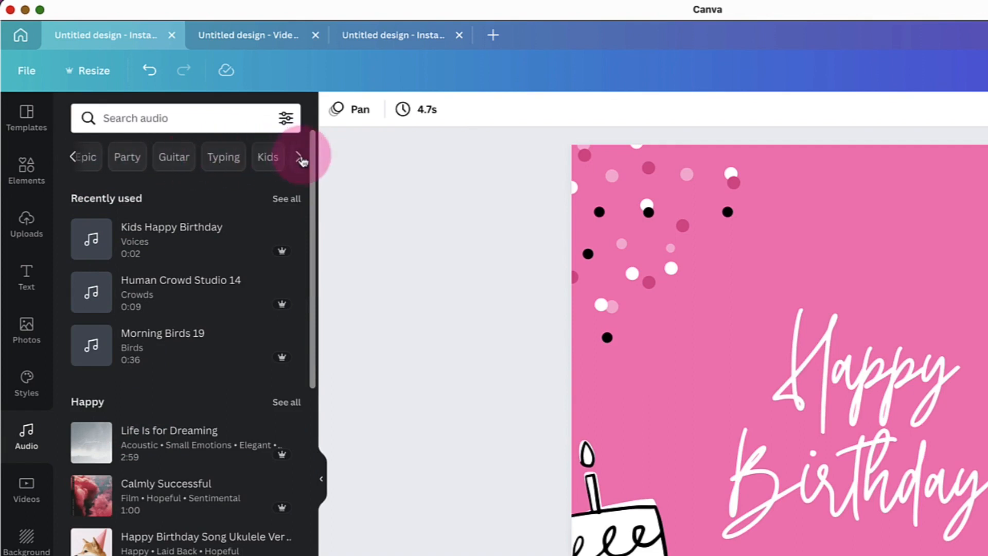
{"action": "left_click", "coordinate": [74, 158]}
{"action": "left_click", "coordinate": [74, 159]}
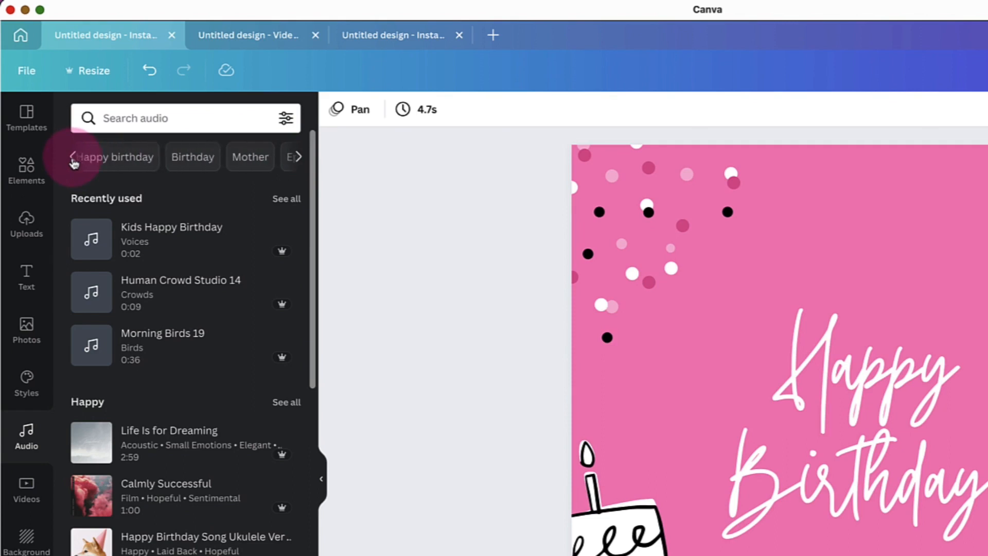
{"action": "left_click", "coordinate": [188, 163]}
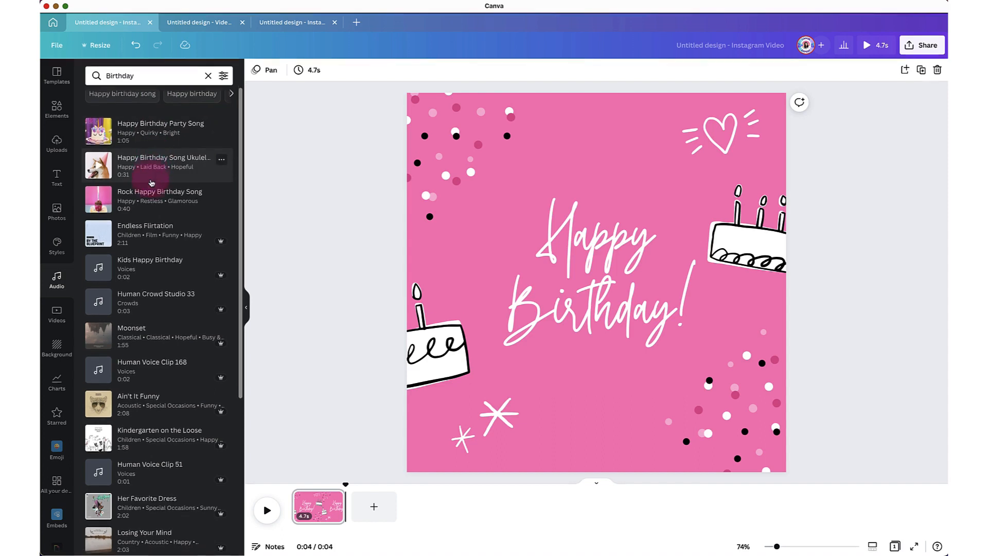
- Look through the Birthday tracks and filter them by the Effects type
{"action": "scroll", "coordinate": [151, 182], "scroll_direction": "down", "scroll_amount": 5}
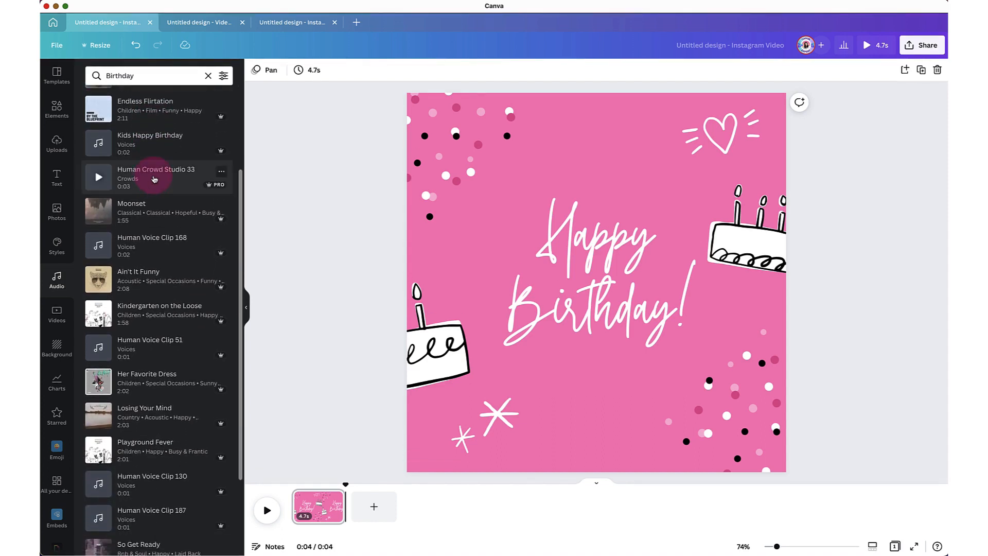
{"action": "scroll", "coordinate": [152, 181], "scroll_direction": "down", "scroll_amount": 2}
{"action": "scroll", "coordinate": [154, 178], "scroll_direction": "up", "scroll_amount": 6}
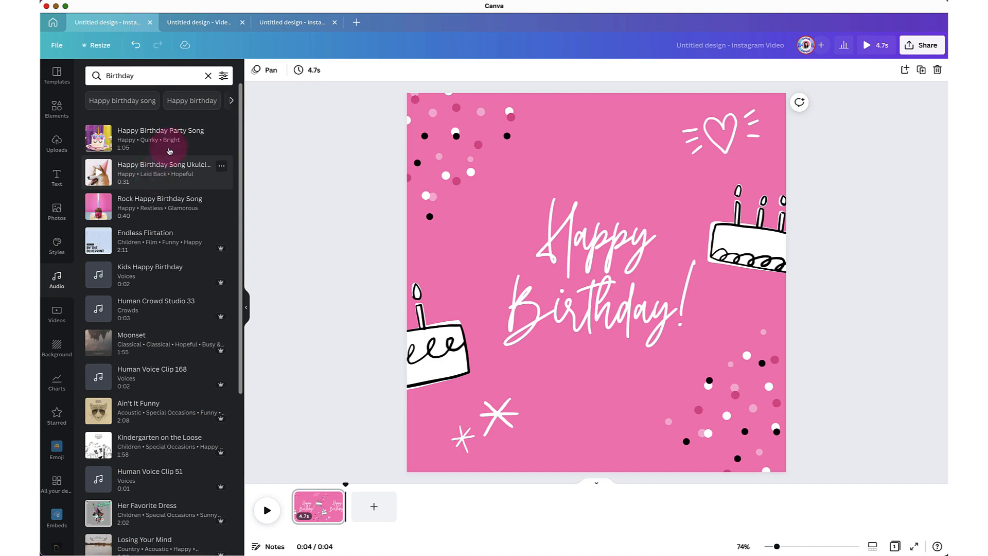
{"action": "left_click", "coordinate": [223, 77]}
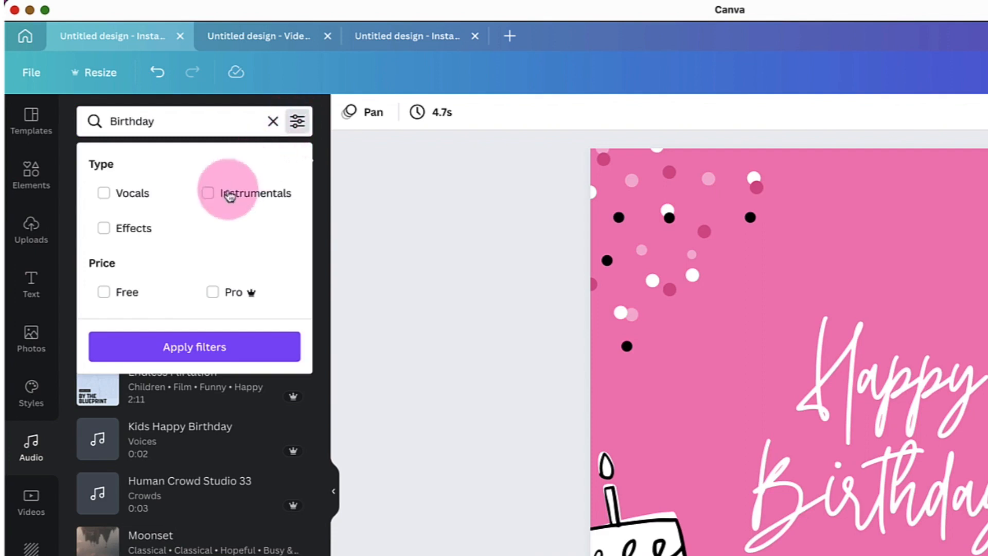
{"action": "left_click", "coordinate": [104, 229]}
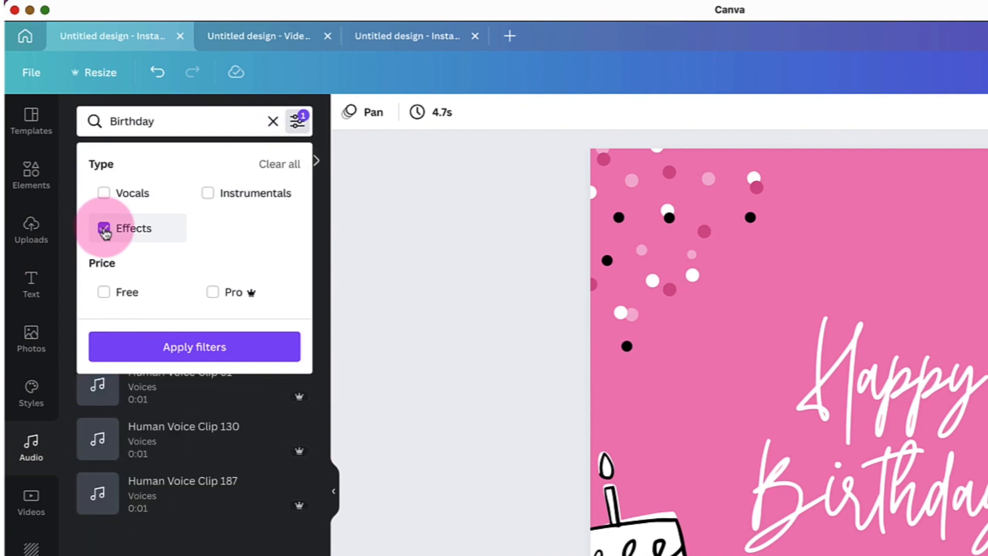
{"action": "left_click", "coordinate": [181, 350]}
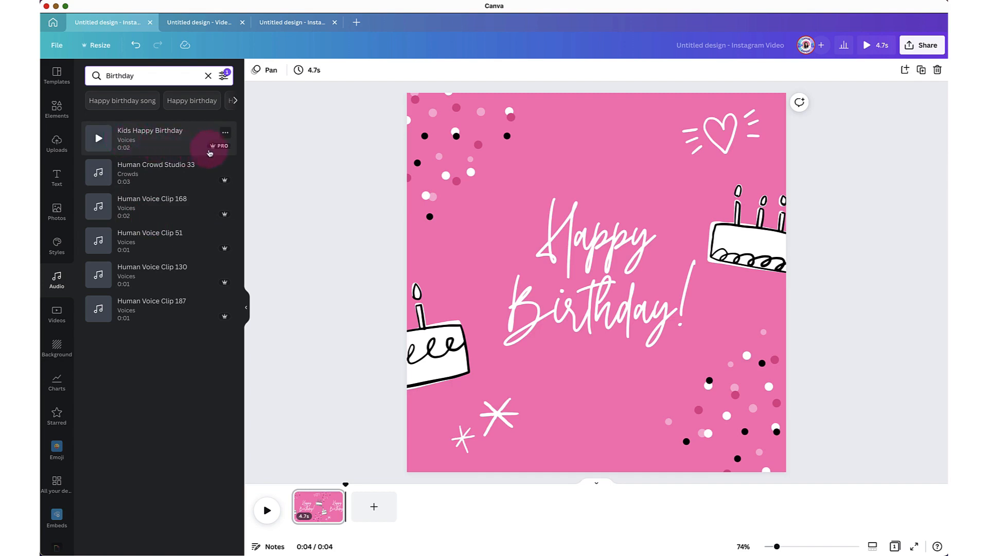
- Preview the Kids Happy Birthday and Human Crowd Studio 33 sound effects, and add Kids Happy Birthday to the design
{"action": "mouse_move", "coordinate": [211, 149]}
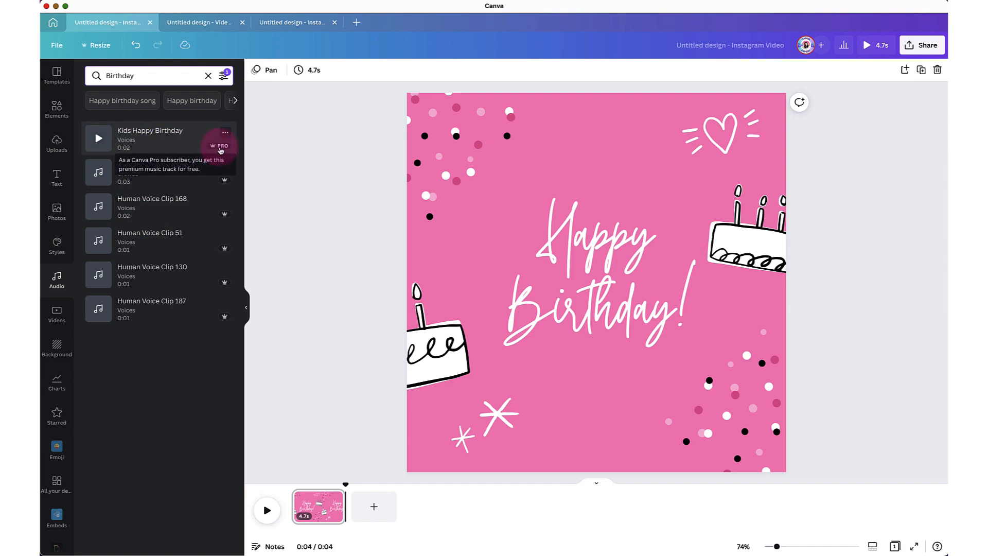
{"action": "mouse_move", "coordinate": [227, 184]}
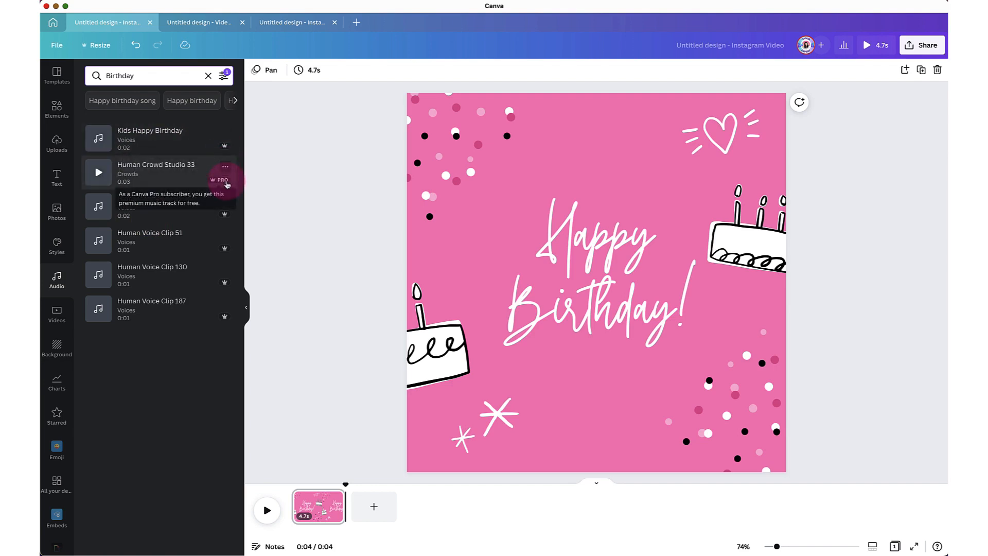
{"action": "mouse_move", "coordinate": [227, 219]}
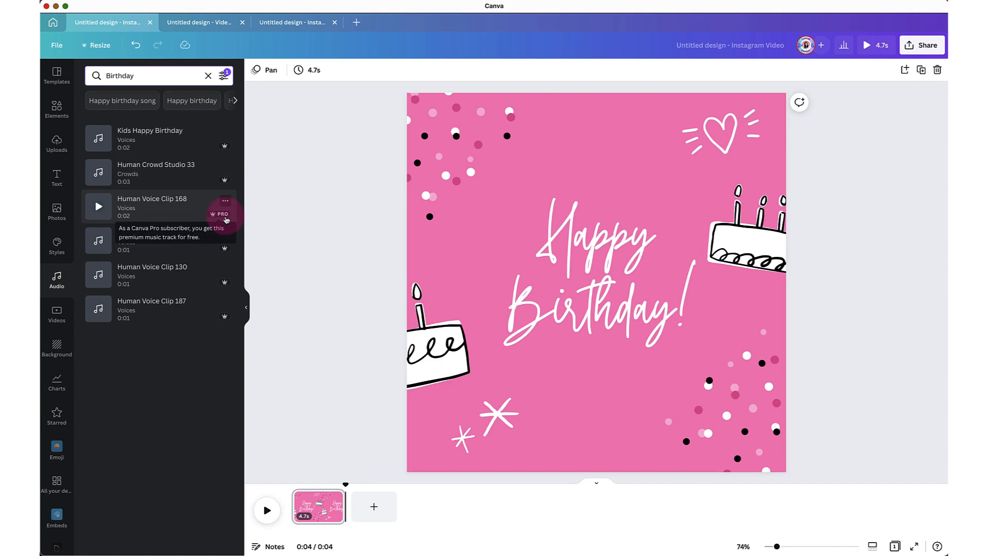
{"action": "mouse_move", "coordinate": [227, 251]}
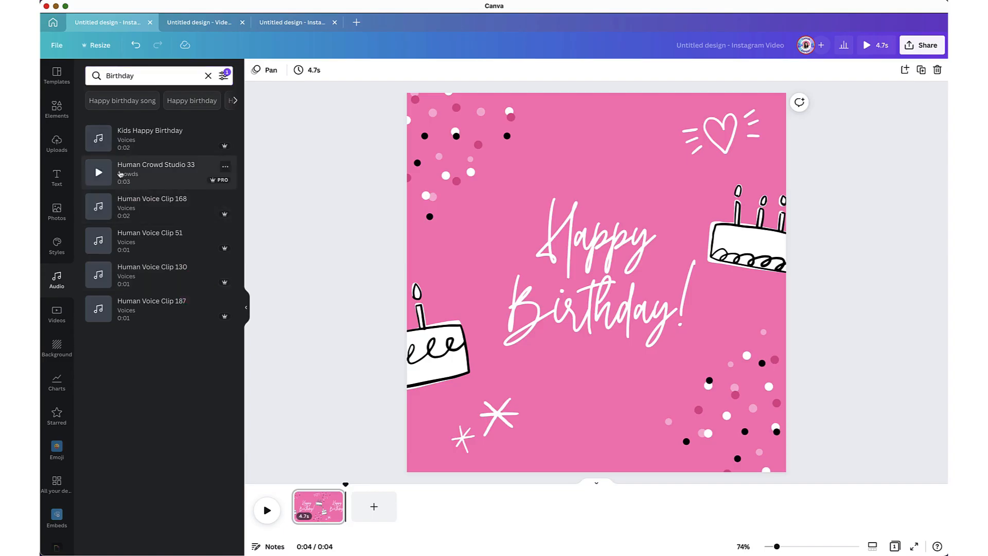
{"action": "left_click", "coordinate": [100, 140]}
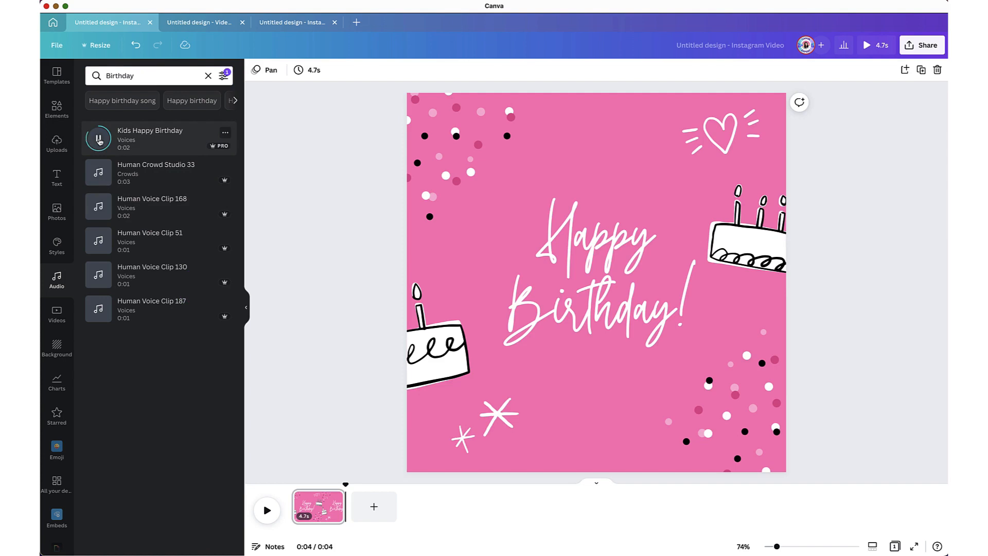
{"action": "left_click", "coordinate": [99, 174]}
{"action": "left_click_drag", "start_coordinate": [96, 144], "coordinate": [435, 225]}
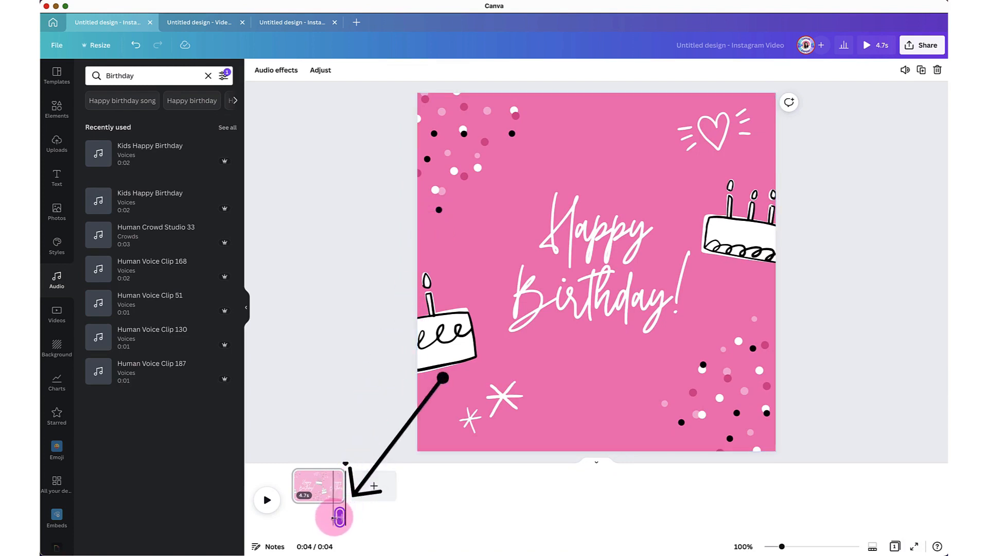
- Select the Kids Happy Birthday clip in the timeline and examine its fade-in and fade-out audio effects
{"action": "left_click", "coordinate": [339, 517]}
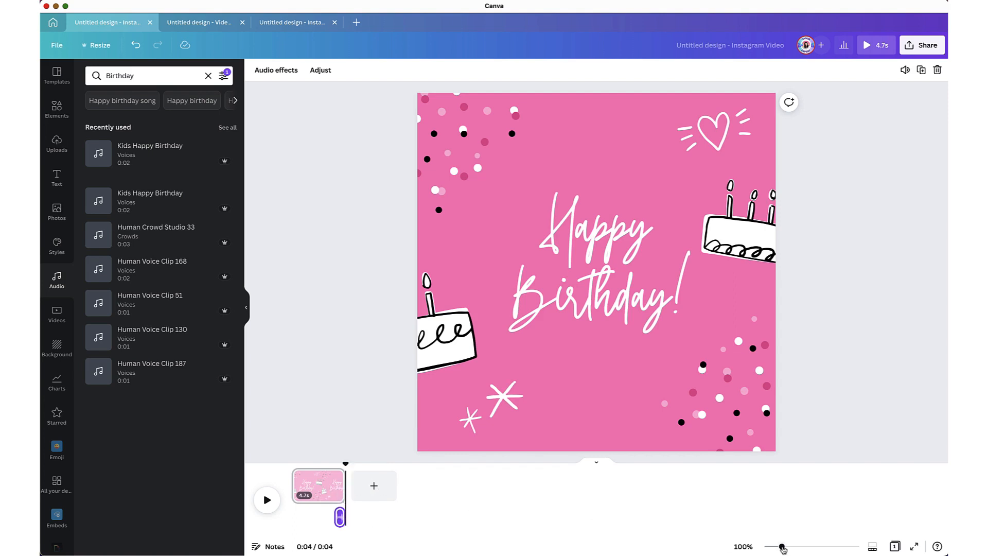
{"action": "left_click_drag", "start_coordinate": [782, 548], "coordinate": [803, 547]}
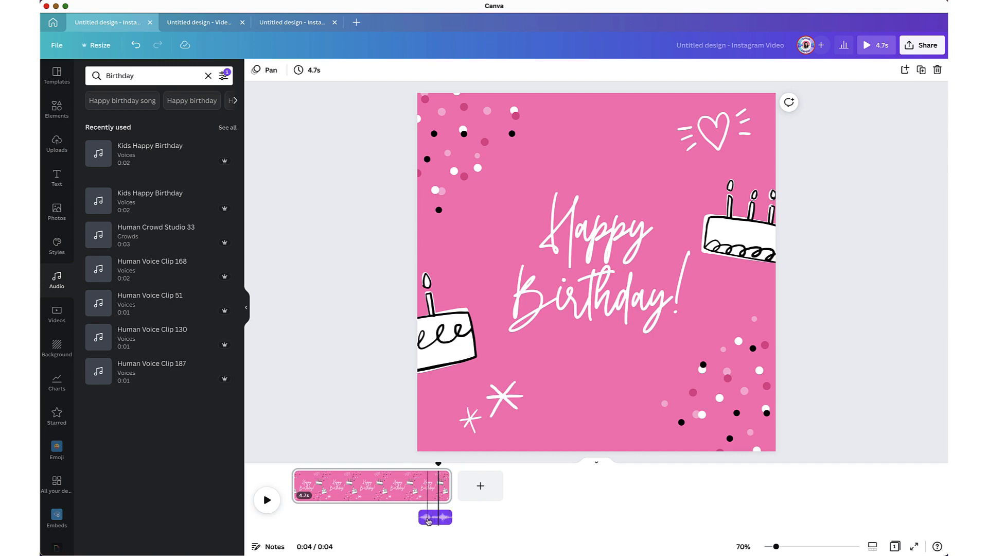
{"action": "left_click", "coordinate": [429, 519]}
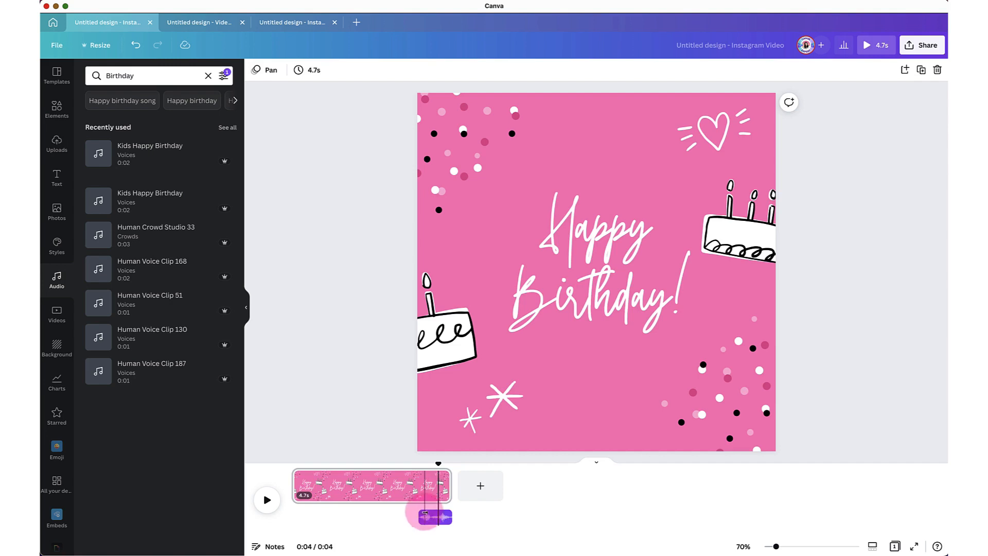
{"action": "left_click", "coordinate": [429, 520]}
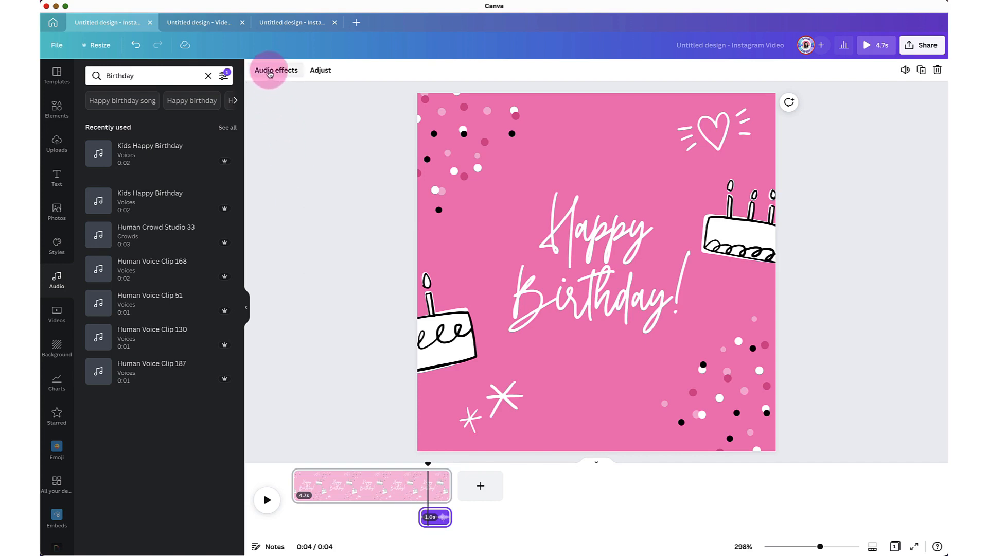
{"action": "left_click", "coordinate": [271, 75]}
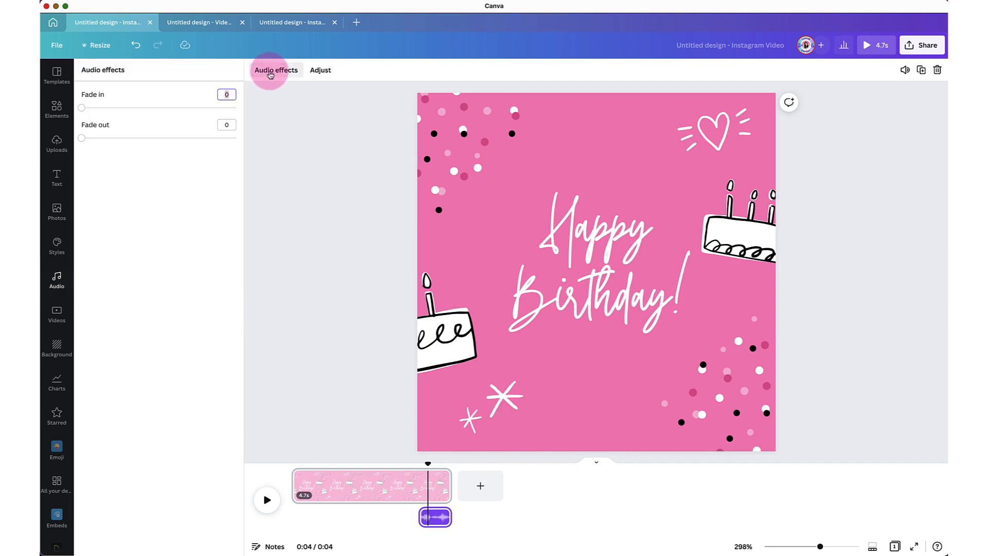
{"action": "left_click", "coordinate": [81, 107]}
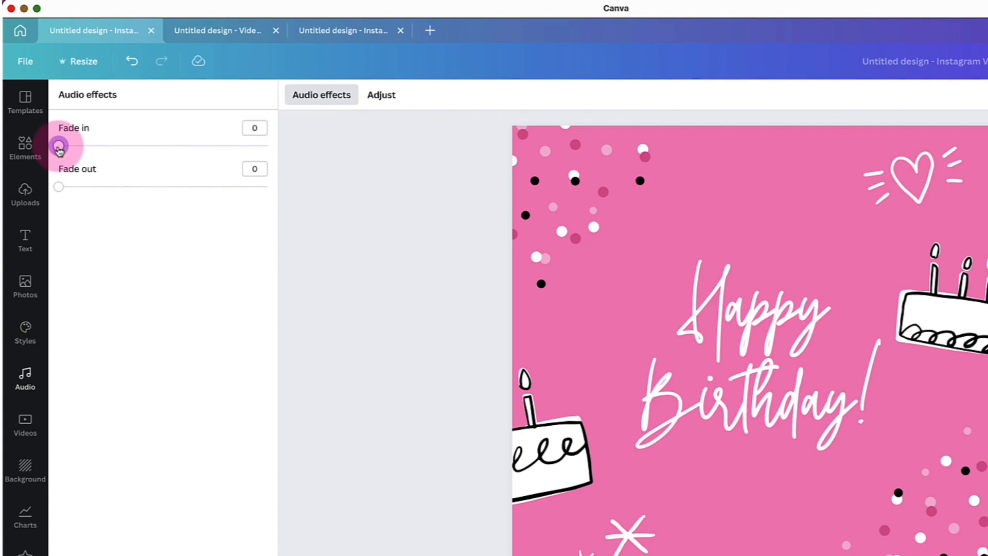
{"action": "mouse_move", "coordinate": [59, 148]}
{"action": "left_mouse_down"}
{"action": "mouse_move", "coordinate": [167, 148]}
{"action": "mouse_move", "coordinate": [60, 144]}
{"action": "left_mouse_up"}
{"action": "mouse_move", "coordinate": [60, 186]}
{"action": "left_mouse_down"}
{"action": "mouse_move", "coordinate": [149, 198]}
{"action": "mouse_move", "coordinate": [61, 199]}
{"action": "left_mouse_up"}
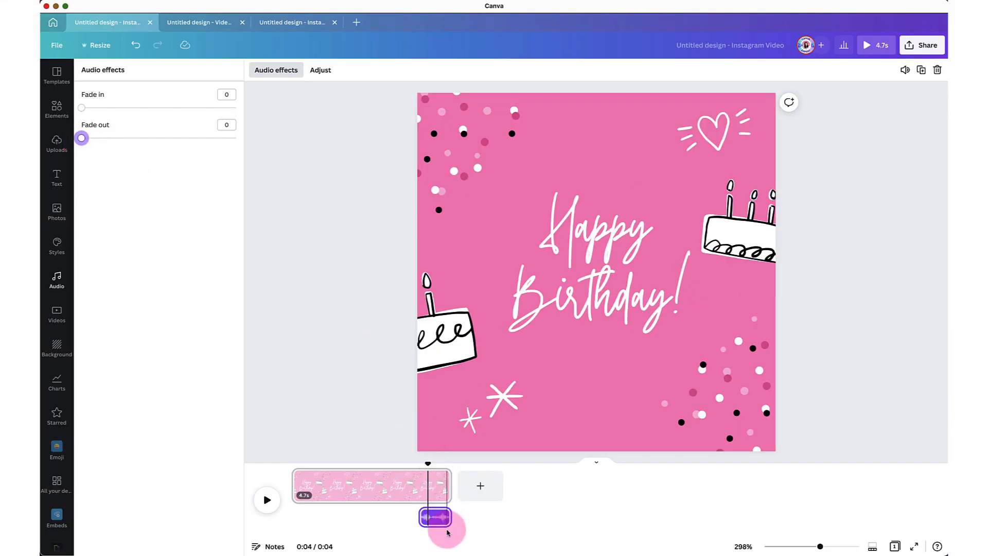
- Reposition the Kids Happy Birthday clip so it starts earlier on the timeline and ends with the page
{"action": "left_click_drag", "start_coordinate": [437, 521], "coordinate": [402, 516]}
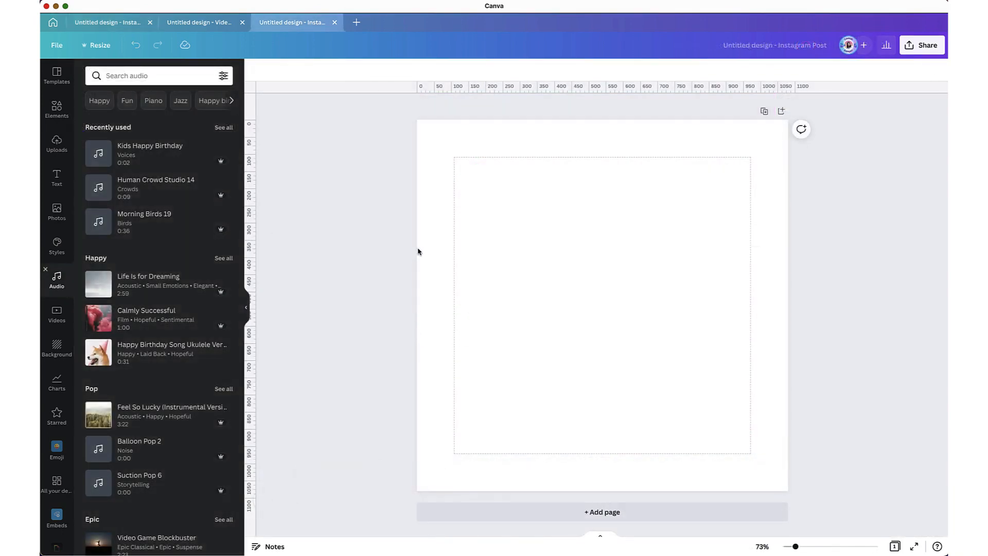
- Add the recently used Kids Happy Birthday sound to the blank page of the Instagram Post design
{"action": "left_click", "coordinate": [419, 250]}
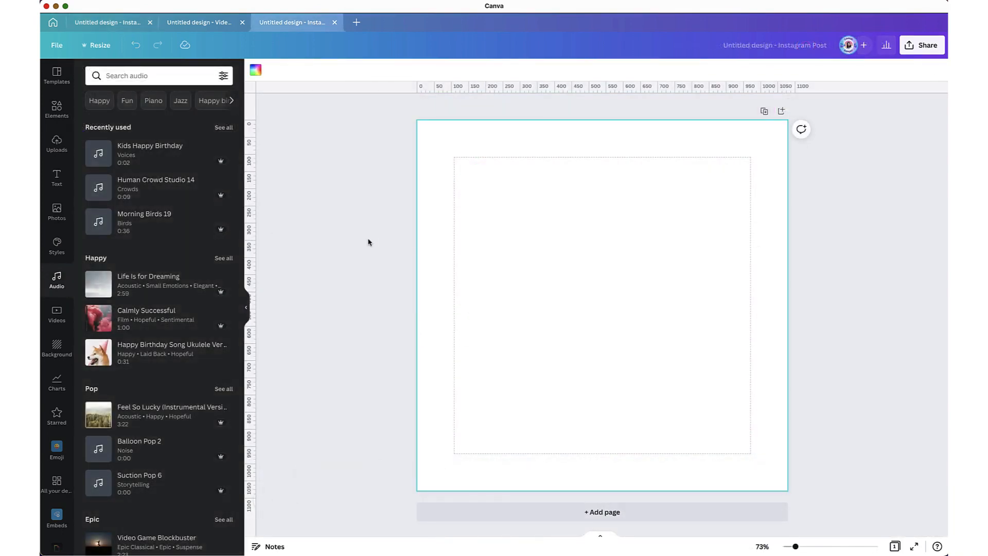
{"action": "mouse_move", "coordinate": [116, 156]}
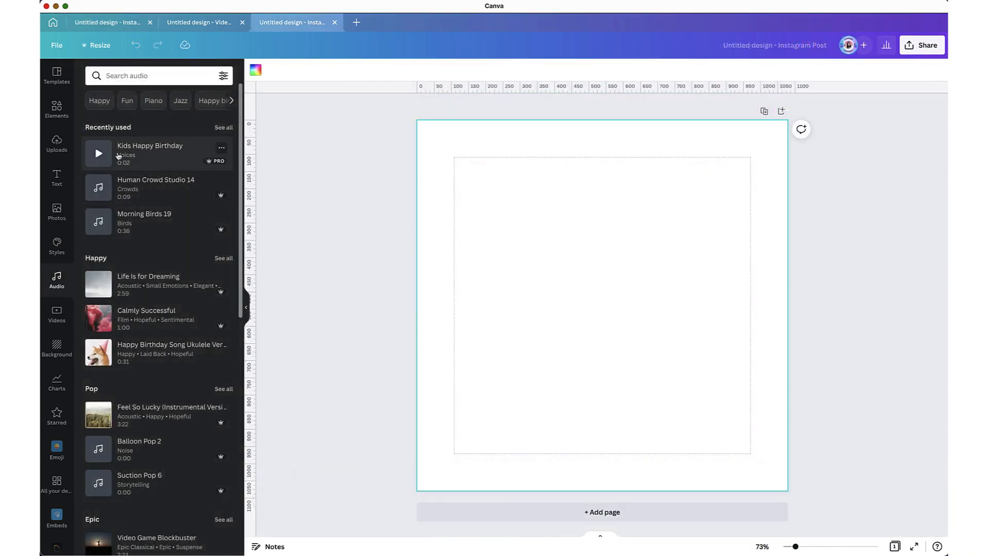
{"action": "left_click_drag", "start_coordinate": [116, 155], "coordinate": [463, 254]}
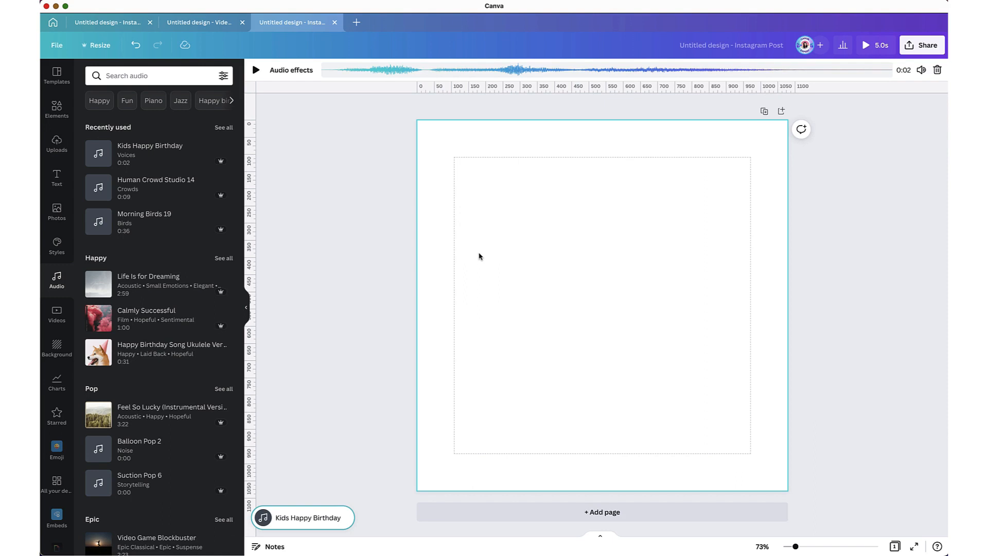
- Return to the birthday Instagram Video design, lower the Kids Happy Birthday clip's volume to 96, and mute it
{"action": "left_click", "coordinate": [120, 23]}
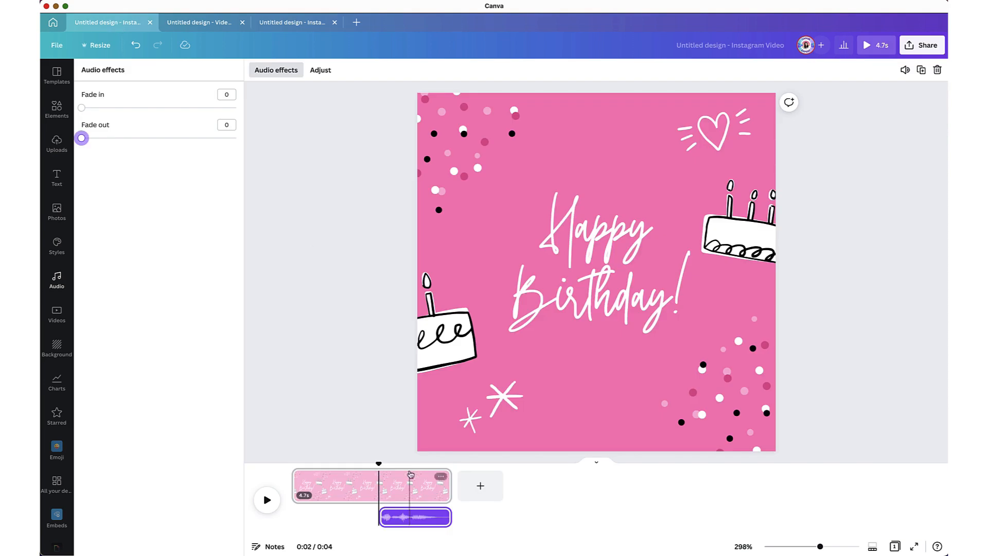
{"action": "left_click", "coordinate": [416, 519]}
{"action": "left_click", "coordinate": [434, 517]}
{"action": "left_click", "coordinate": [601, 364]}
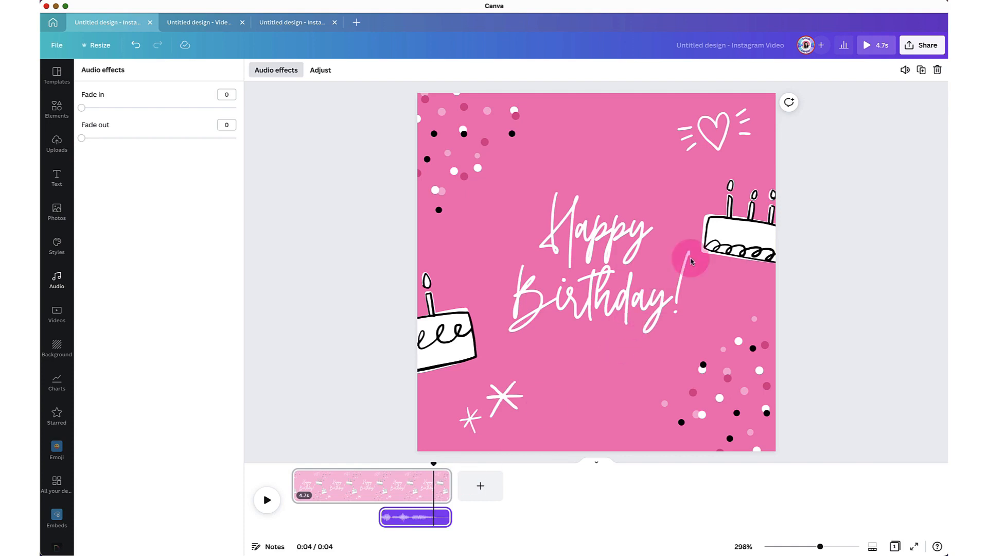
{"action": "left_click", "coordinate": [905, 71]}
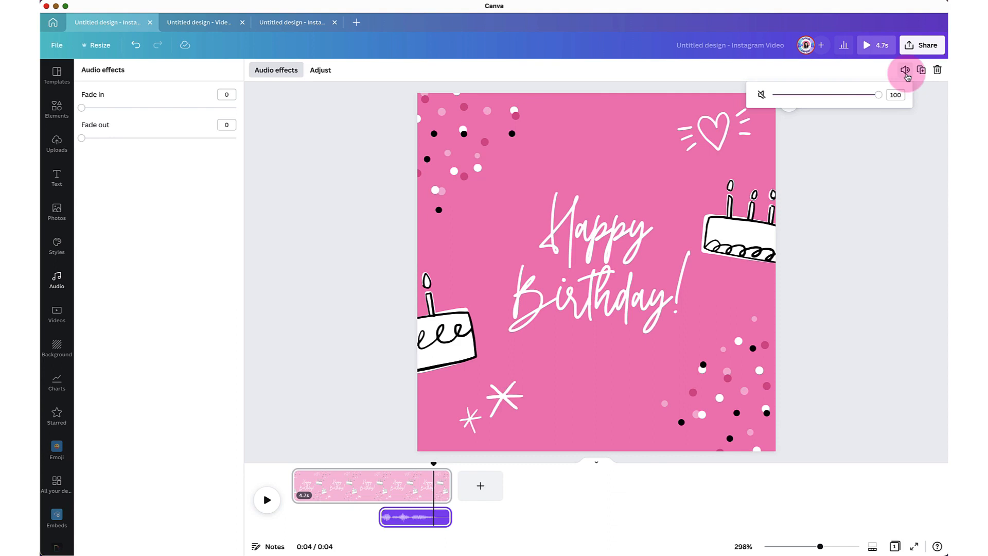
{"action": "mouse_move", "coordinate": [878, 95]}
{"action": "left_mouse_down"}
{"action": "mouse_move", "coordinate": [818, 95]}
{"action": "mouse_move", "coordinate": [873, 91]}
{"action": "left_mouse_up"}
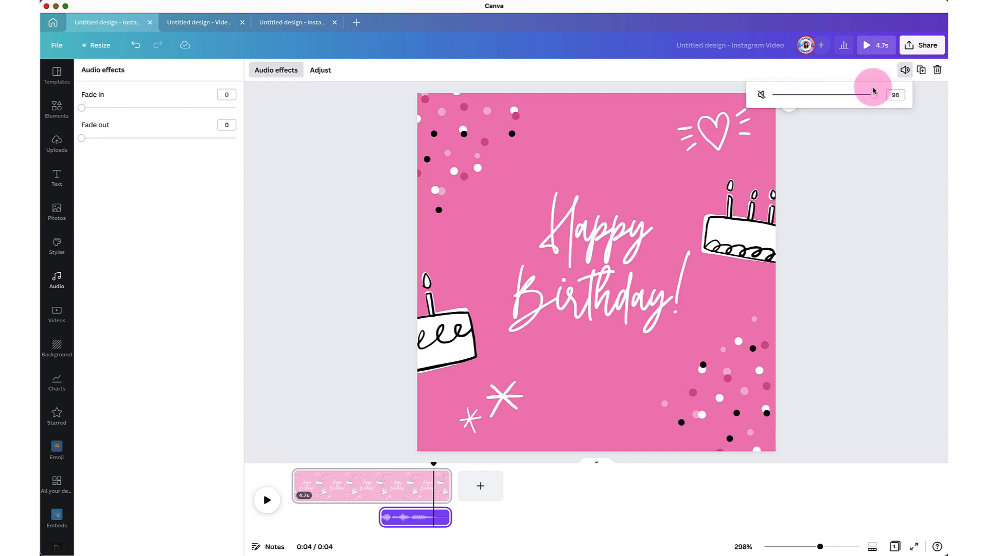
{"action": "left_click", "coordinate": [760, 96]}
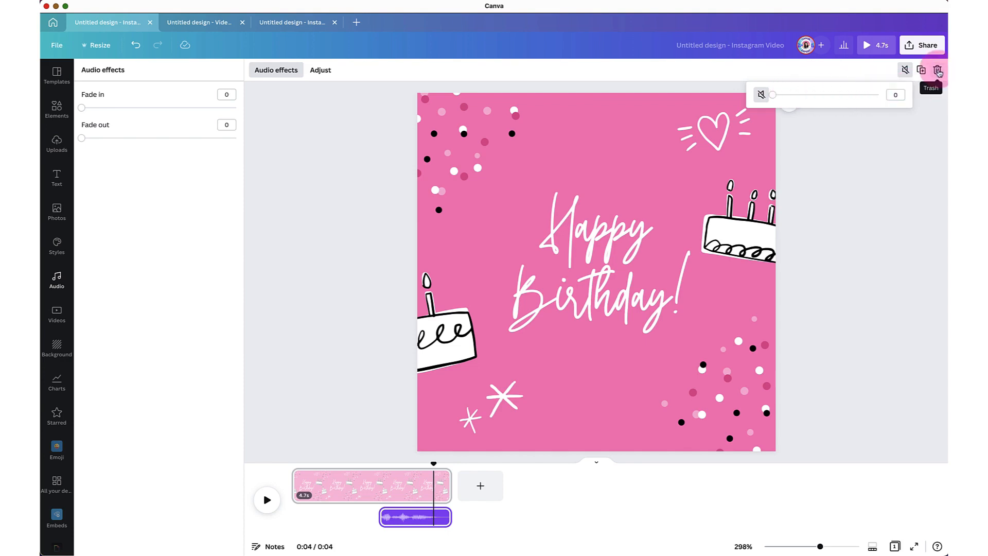
{"action": "left_click", "coordinate": [890, 183]}
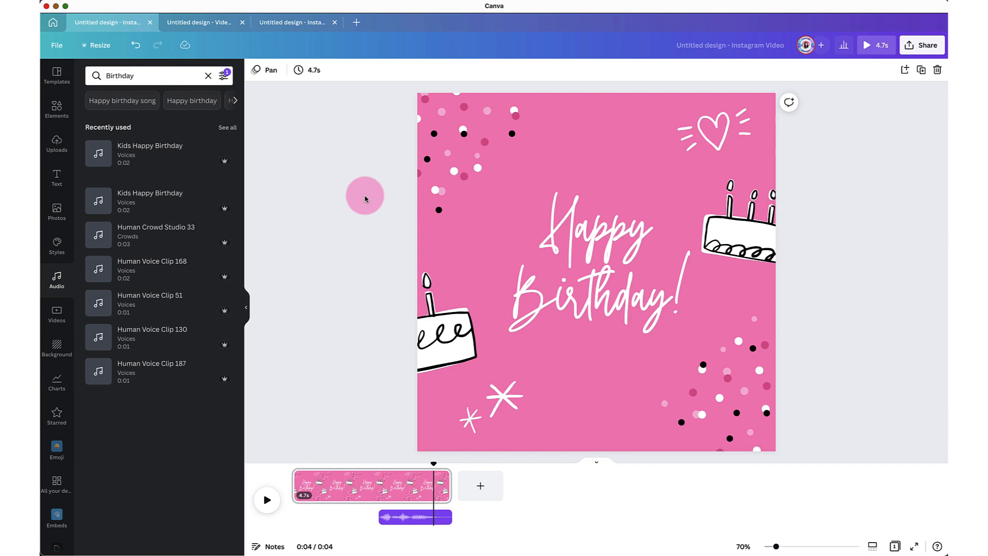
- Move the Kids Happy Birthday clip to the start of the timeline and split the page at about 3.6 seconds
{"action": "left_click_drag", "start_coordinate": [409, 517], "coordinate": [328, 509]}
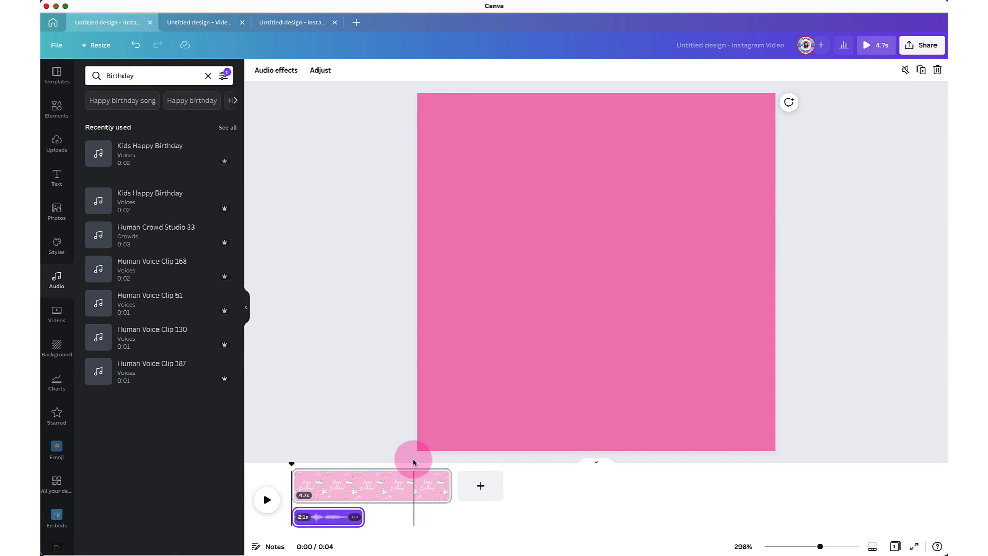
{"action": "left_click", "coordinate": [414, 465]}
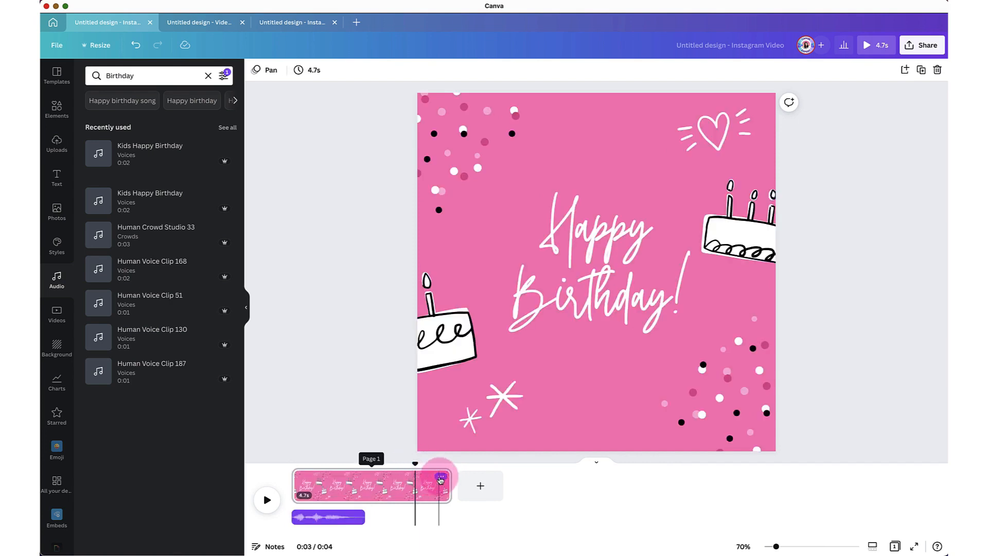
{"action": "left_click", "coordinate": [441, 478]}
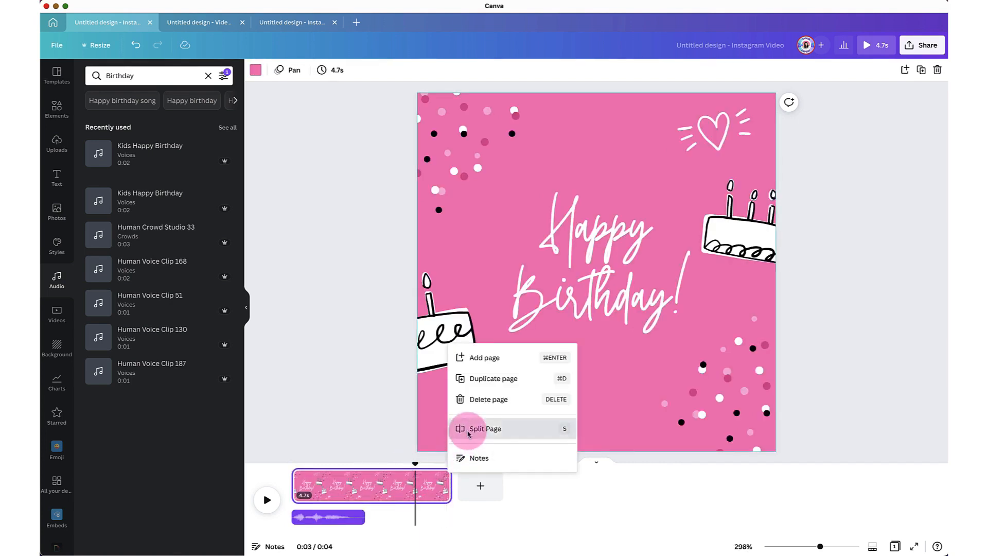
{"action": "left_click", "coordinate": [466, 430]}
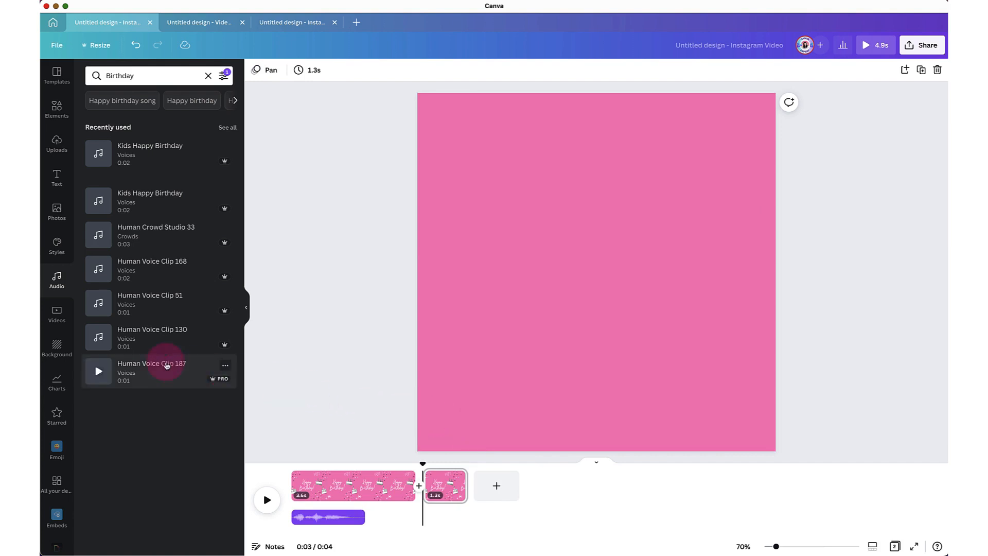
- Add the Human Voice Clip 130 sound effect to the second page and preview the video
{"action": "left_click", "coordinate": [93, 343]}
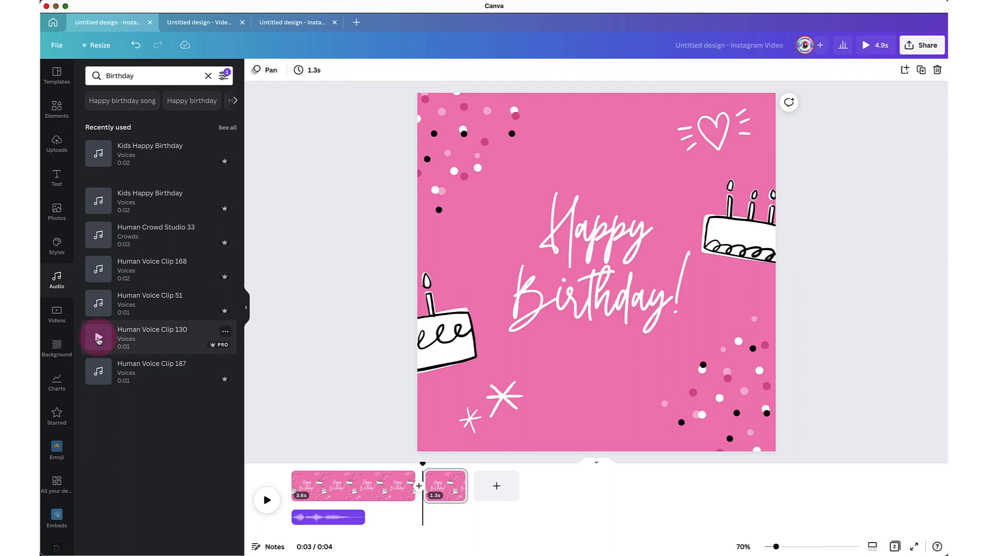
{"action": "left_click", "coordinate": [99, 340]}
{"action": "left_click", "coordinate": [378, 455]}
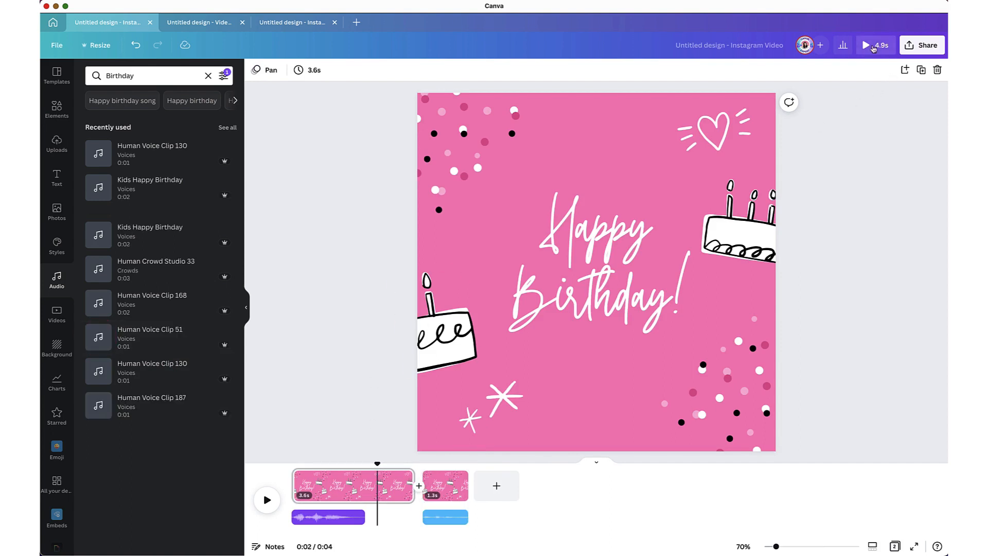
{"action": "left_click", "coordinate": [868, 48]}
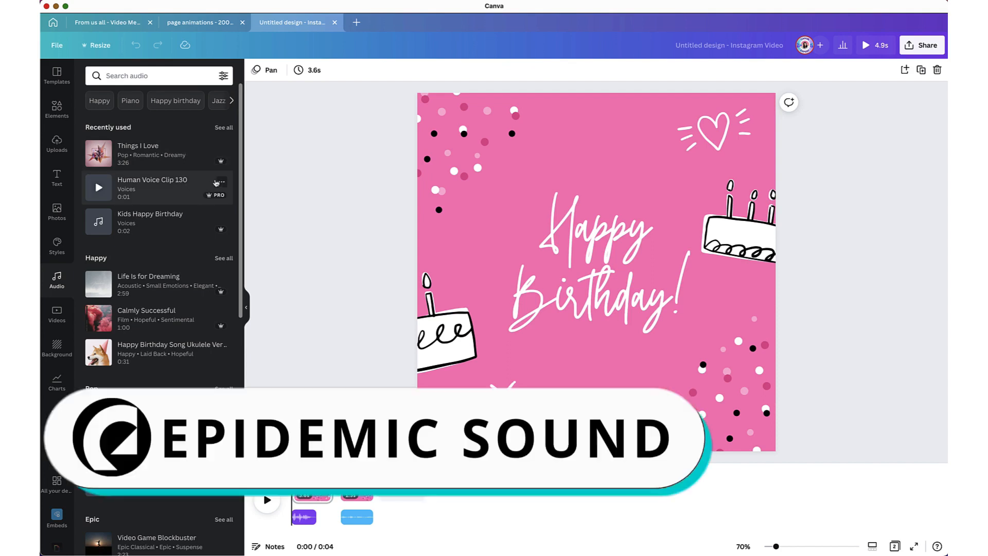
- Open the track details of Human Voice Clip 130 in the recently used audio
{"action": "left_click", "coordinate": [221, 183]}
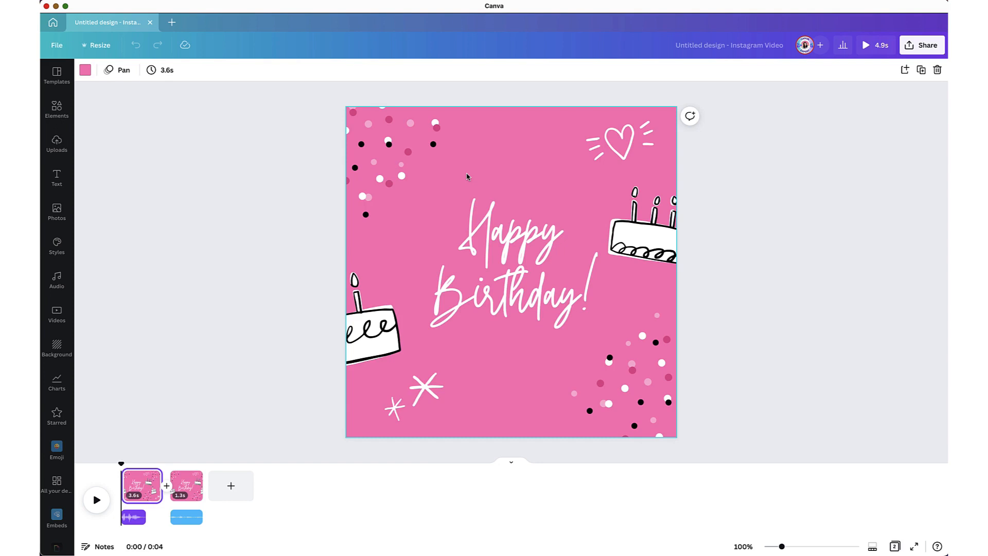
{"action": "left_click", "coordinate": [468, 177]}
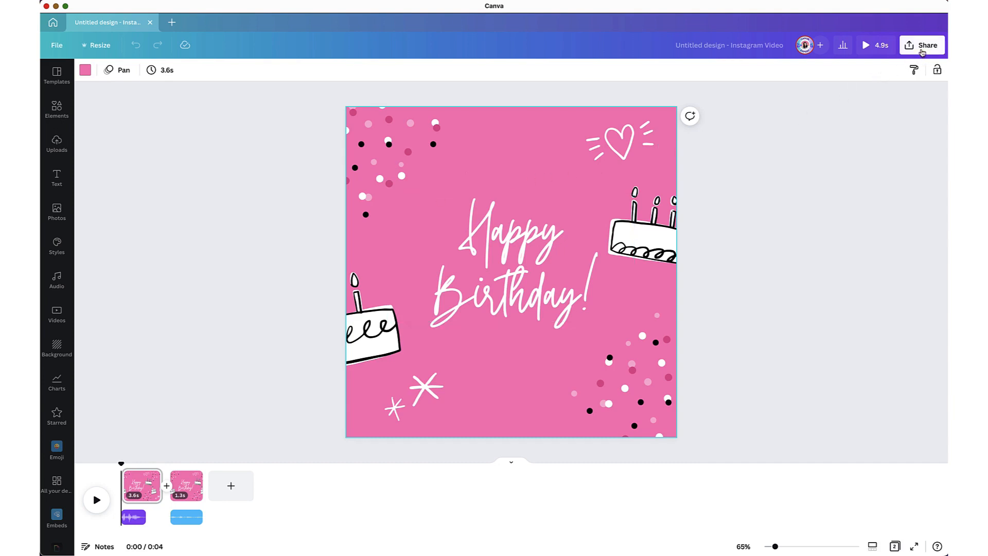
- Connect Pinterest as a social sharing destination, authorise Canva's access to the account, and look through its boards without choosing one
{"action": "left_click", "coordinate": [922, 52]}
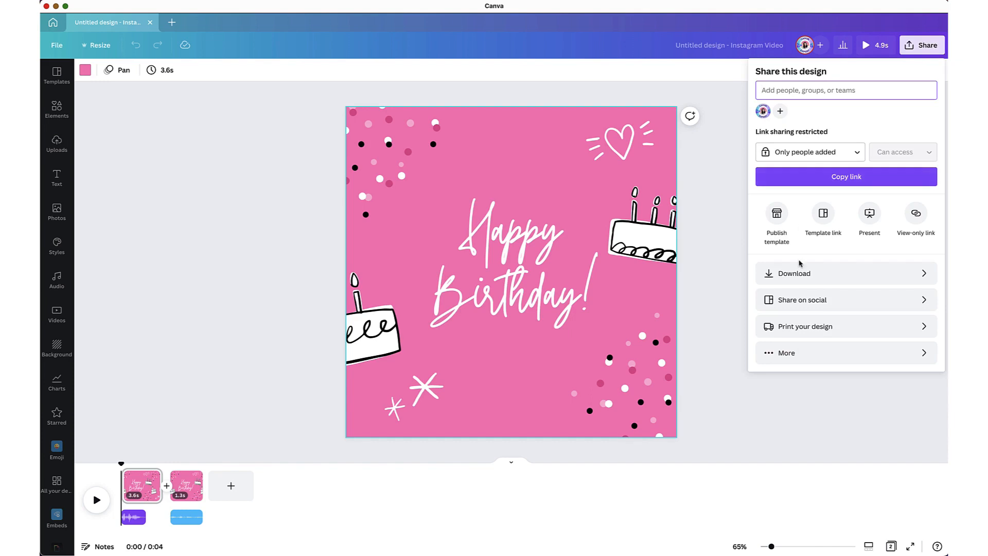
{"action": "left_click", "coordinate": [815, 305]}
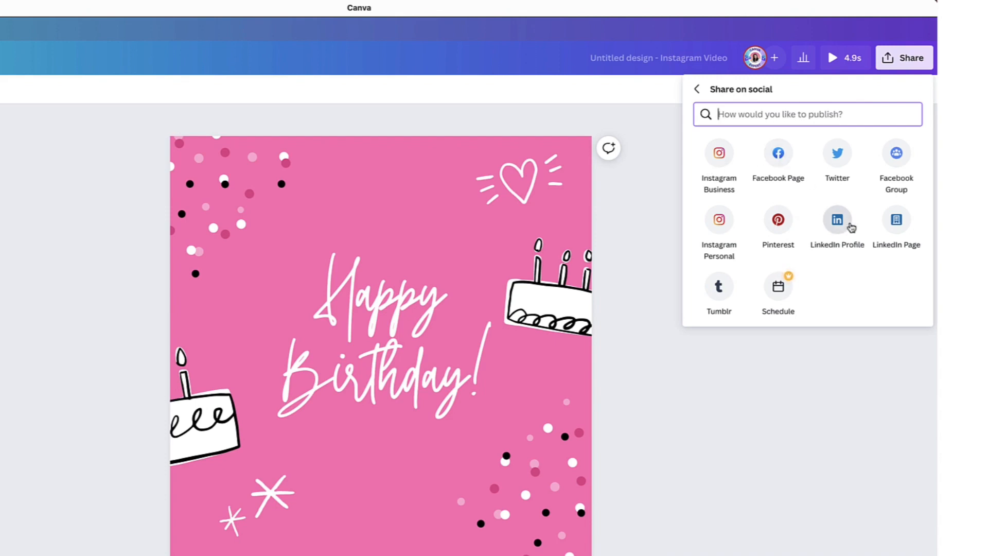
{"action": "left_click", "coordinate": [778, 221]}
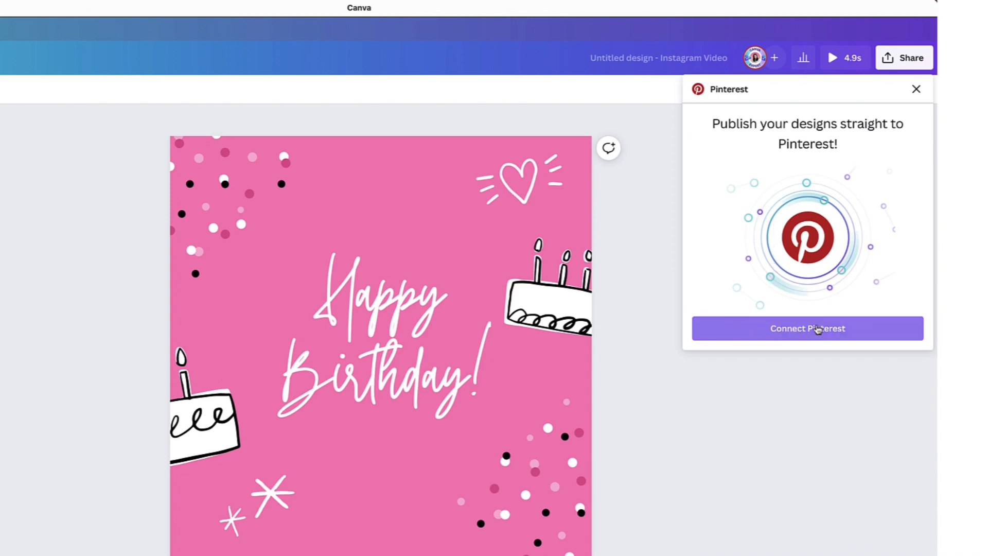
{"action": "left_click", "coordinate": [767, 327]}
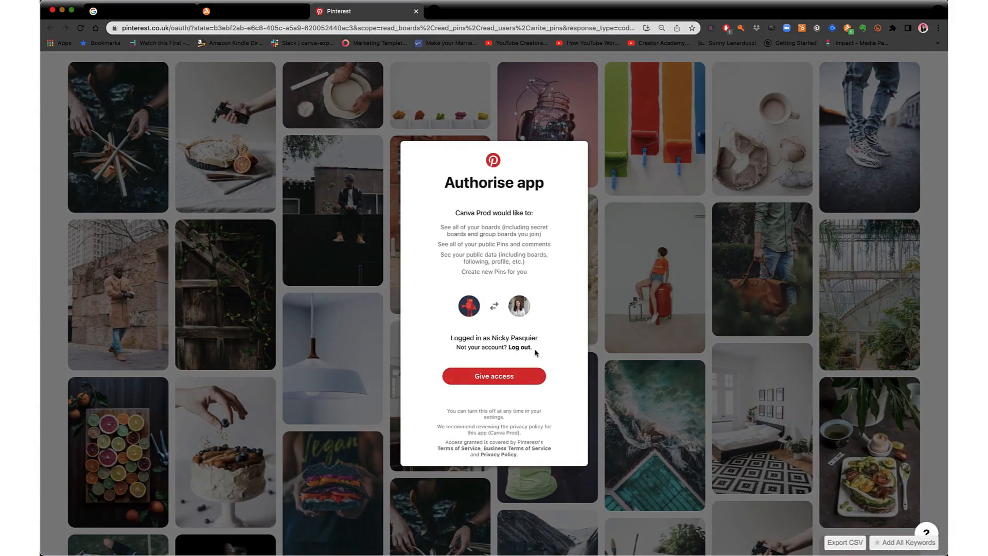
{"action": "left_click", "coordinate": [494, 377]}
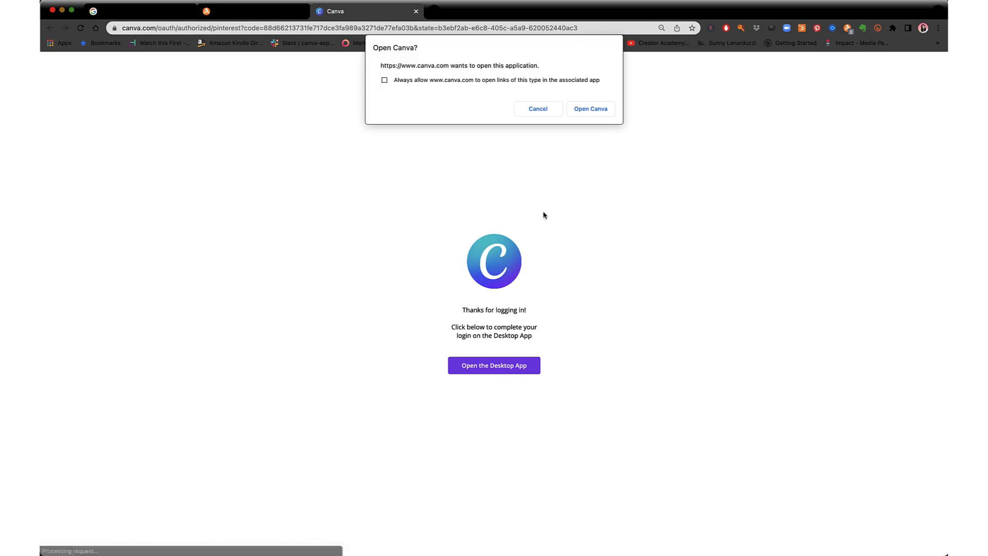
{"action": "left_click", "coordinate": [586, 109]}
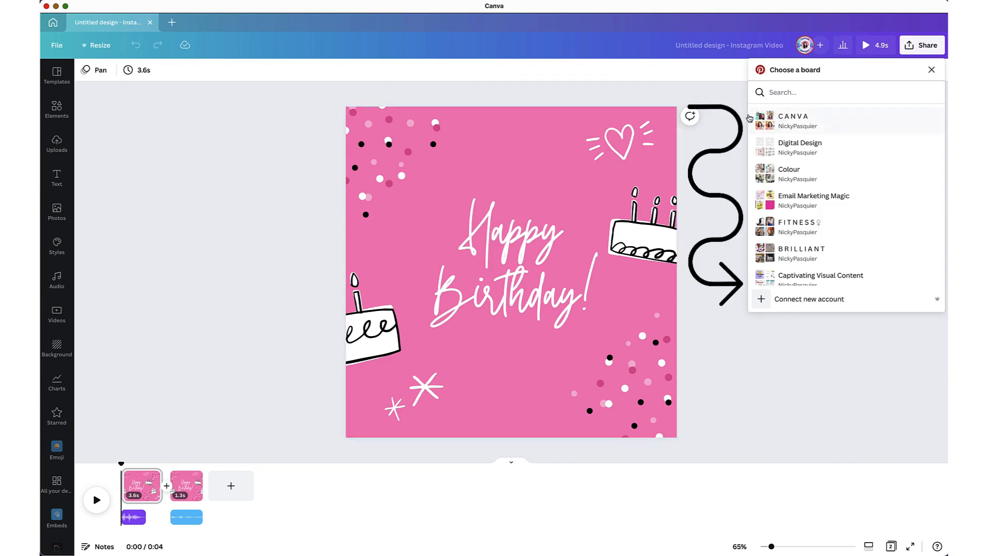
{"action": "scroll", "coordinate": [785, 118], "scroll_direction": "down", "scroll_amount": 4}
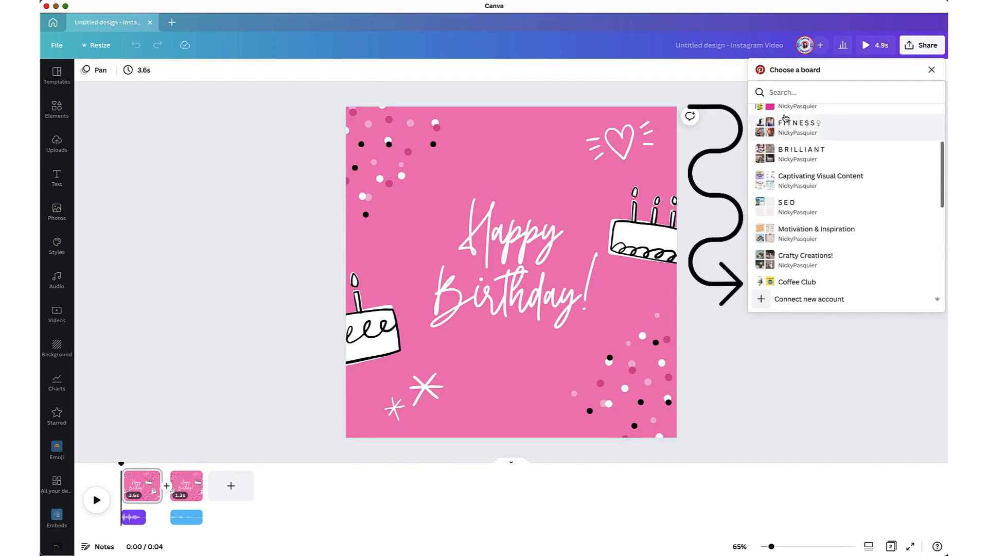
{"action": "left_click", "coordinate": [931, 70]}
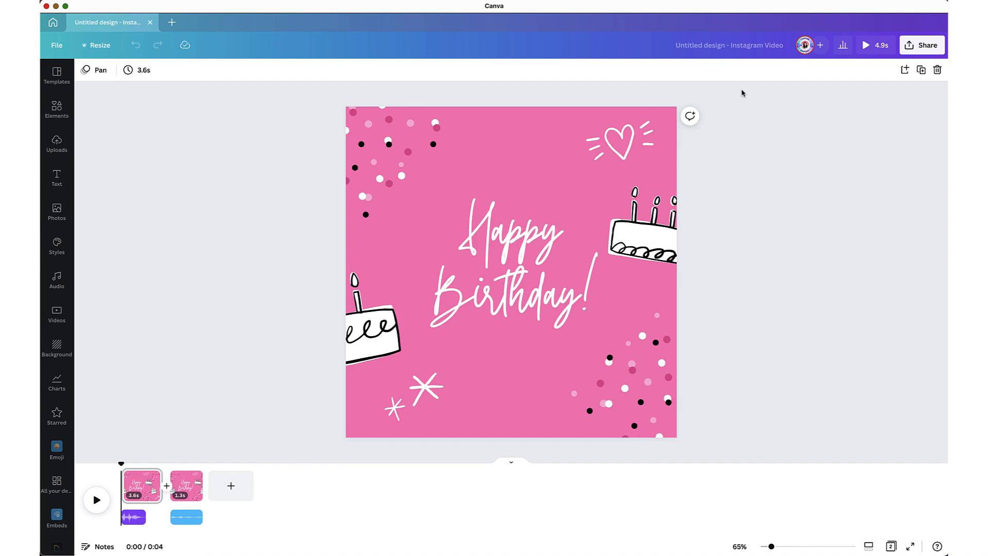
- Download all pages of the birthday design as an MP4 Video
{"action": "left_click", "coordinate": [917, 50]}
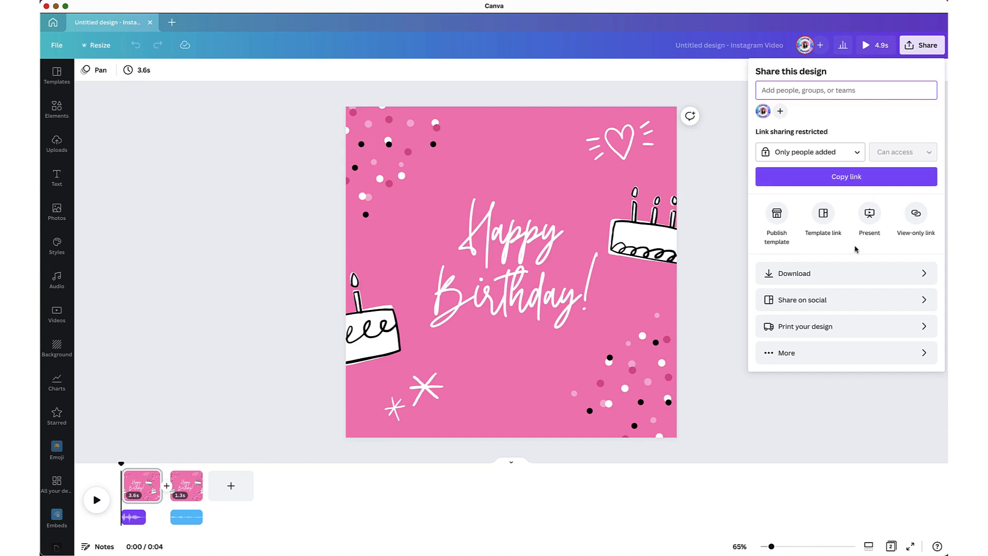
{"action": "left_click", "coordinate": [844, 272]}
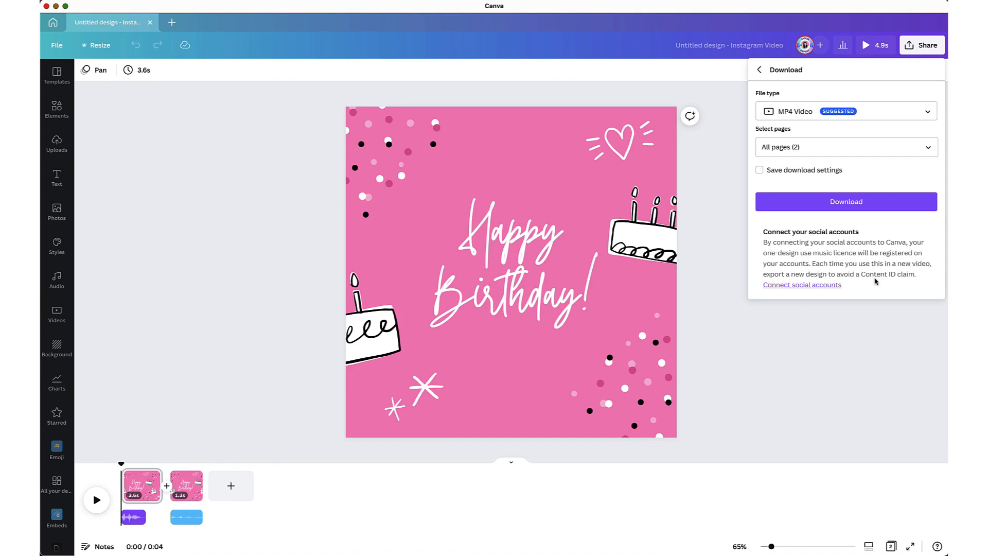
{"action": "left_click", "coordinate": [846, 203]}
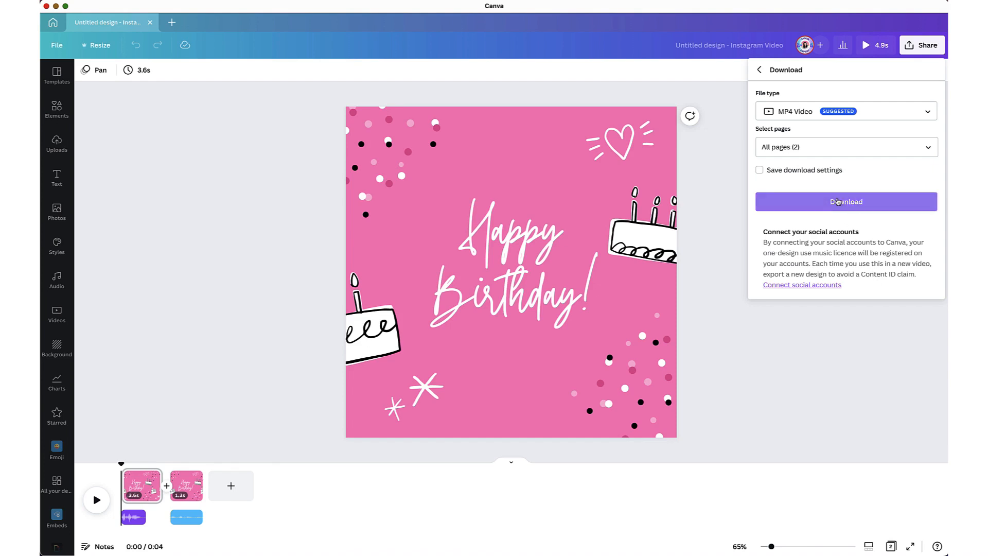